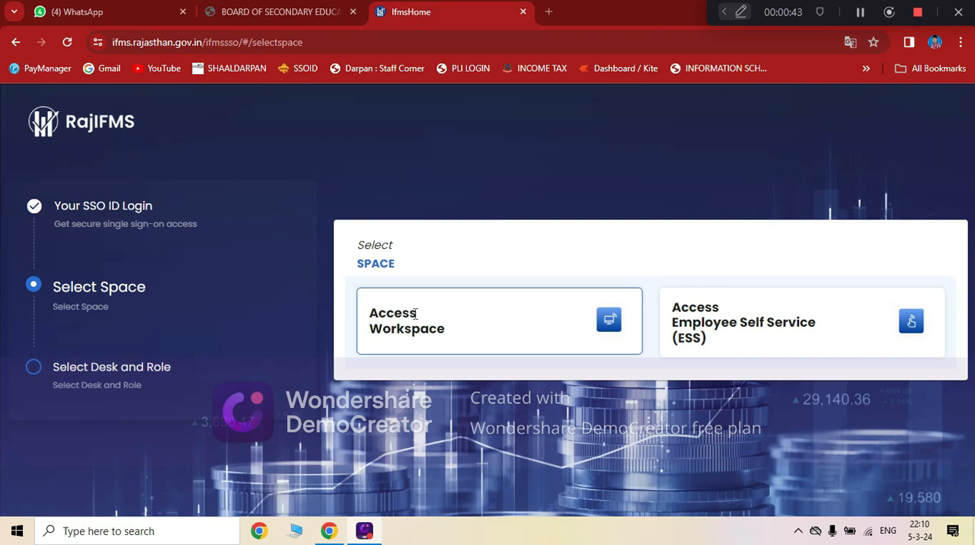
Access the workspace through Desk 2 with the DDO role.
{"action": "left_click", "coordinate": [415, 313]}
{"action": "scroll", "coordinate": [632, 261], "scroll_direction": "down", "scroll_amount": 1}
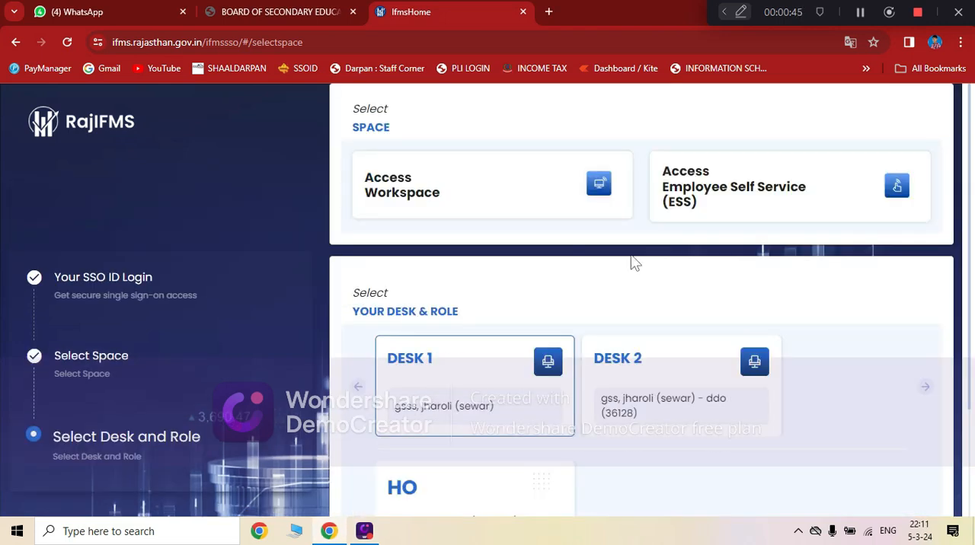
{"action": "scroll", "coordinate": [647, 290], "scroll_direction": "down", "scroll_amount": 1}
{"action": "left_click", "coordinate": [648, 289]}
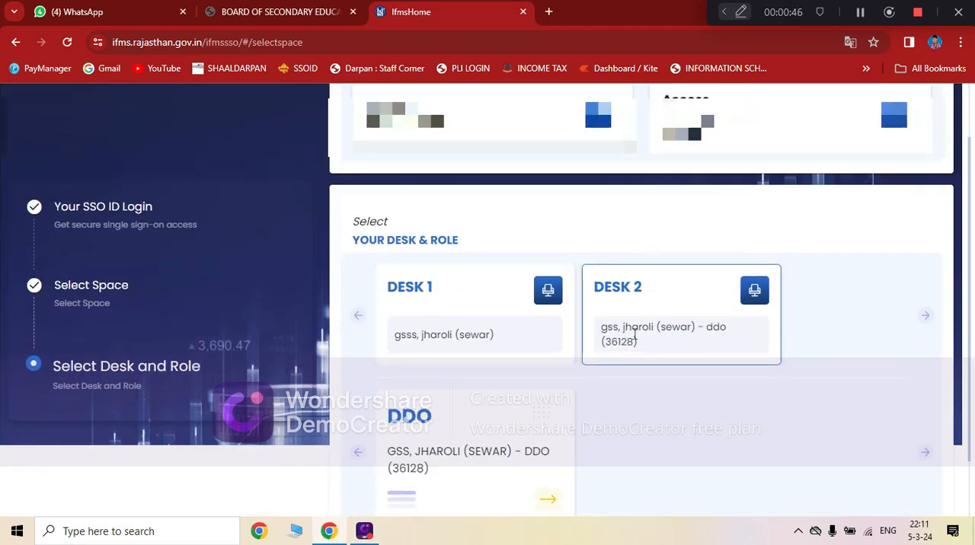
{"action": "left_click", "coordinate": [440, 428]}
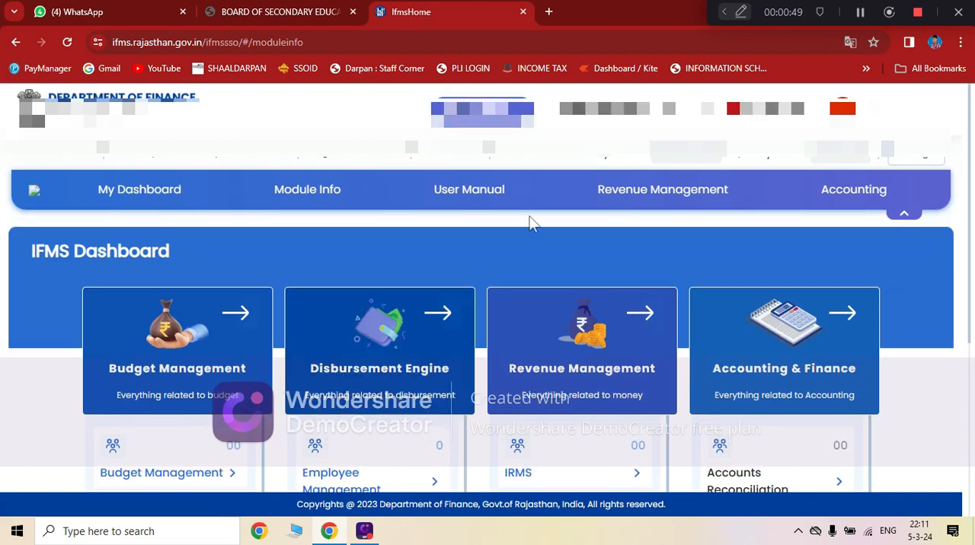
Open the Employee Management module under Disbursement Engine on the IFMS Dashboard.
{"action": "scroll", "coordinate": [529, 221], "scroll_direction": "down", "scroll_amount": 1}
{"action": "left_click", "coordinate": [344, 347]}
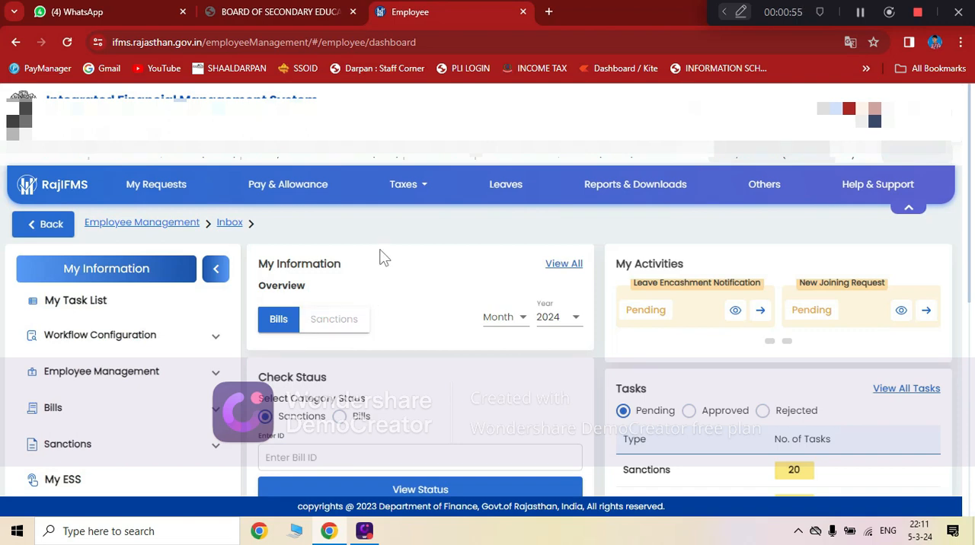
{"action": "scroll", "coordinate": [381, 256], "scroll_direction": "down", "scroll_amount": 2}
{"action": "scroll", "coordinate": [381, 254], "scroll_direction": "up", "scroll_amount": 2}
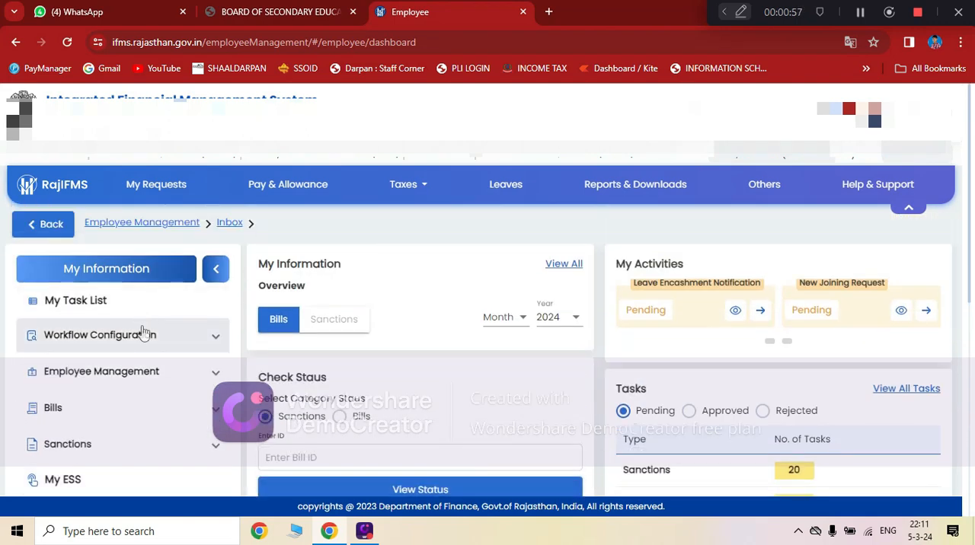
View My Task List and look through the options under Employee Management.
{"action": "left_click_drag", "start_coordinate": [15, 317], "coordinate": [184, 364]}
{"action": "left_click", "coordinate": [188, 302]}
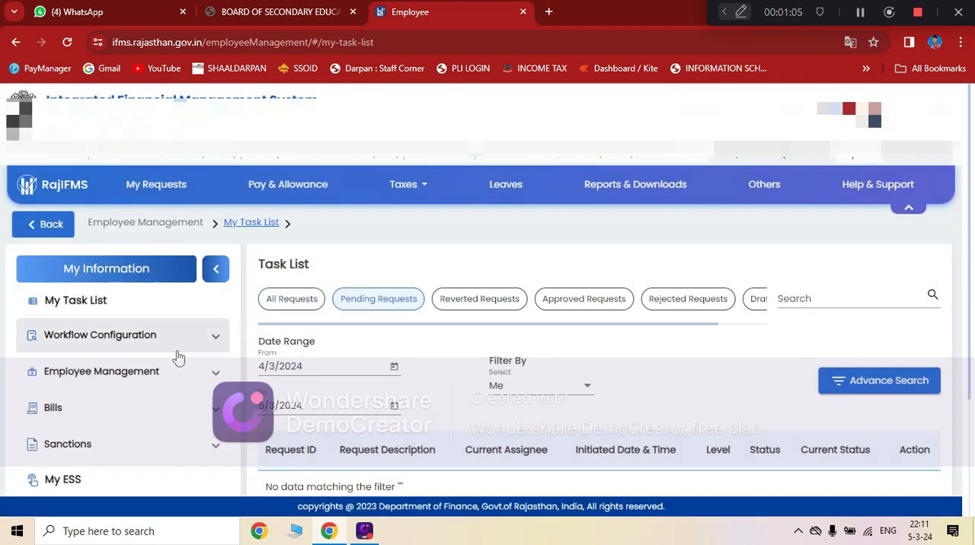
{"action": "left_click", "coordinate": [148, 381]}
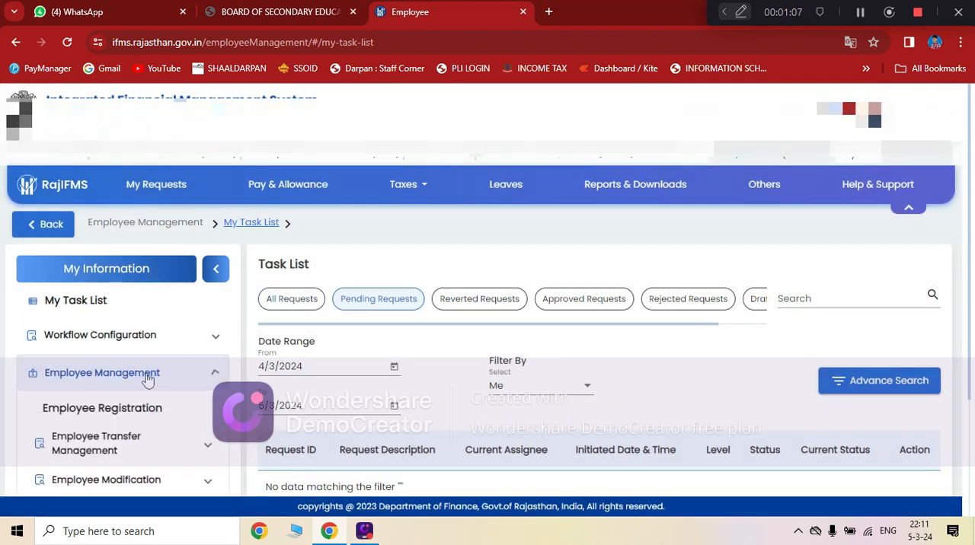
{"action": "scroll", "coordinate": [151, 387], "scroll_direction": "down", "scroll_amount": 1}
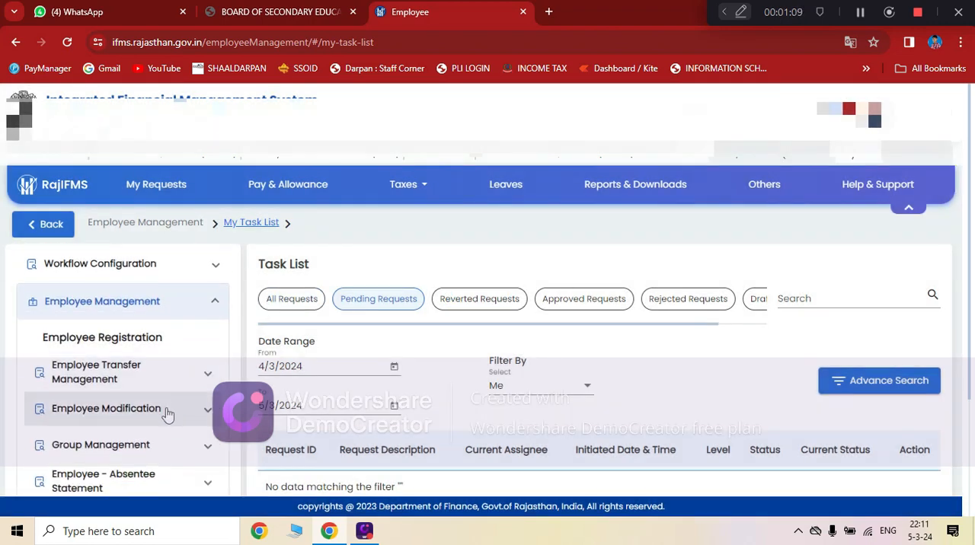
Open Process Task Assignment under Workflow Configuration.
{"action": "left_click", "coordinate": [210, 266]}
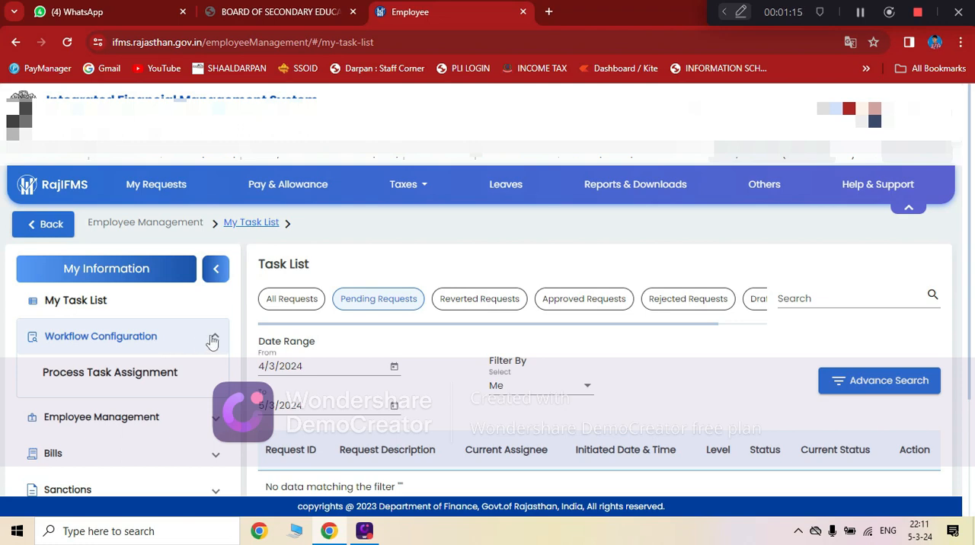
{"action": "left_click", "coordinate": [213, 342]}
{"action": "left_click", "coordinate": [214, 341]}
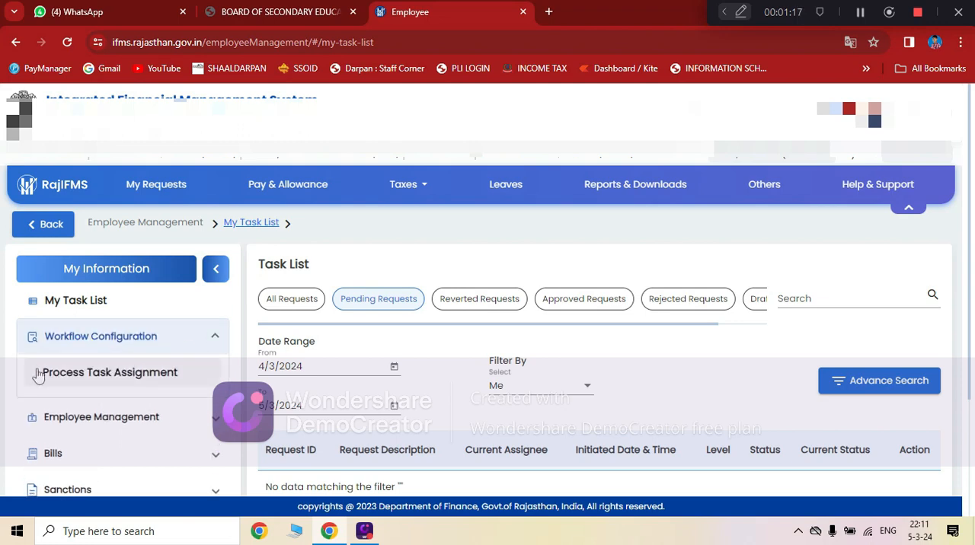
{"action": "left_click", "coordinate": [121, 382]}
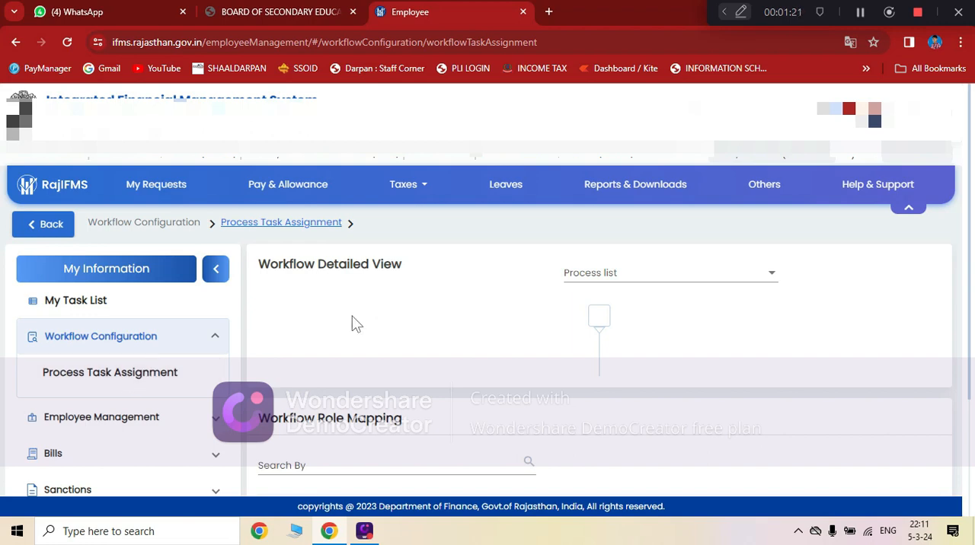
Browse the available workflow processes and select Modification-Personal Details as the process.
{"action": "left_click", "coordinate": [604, 278]}
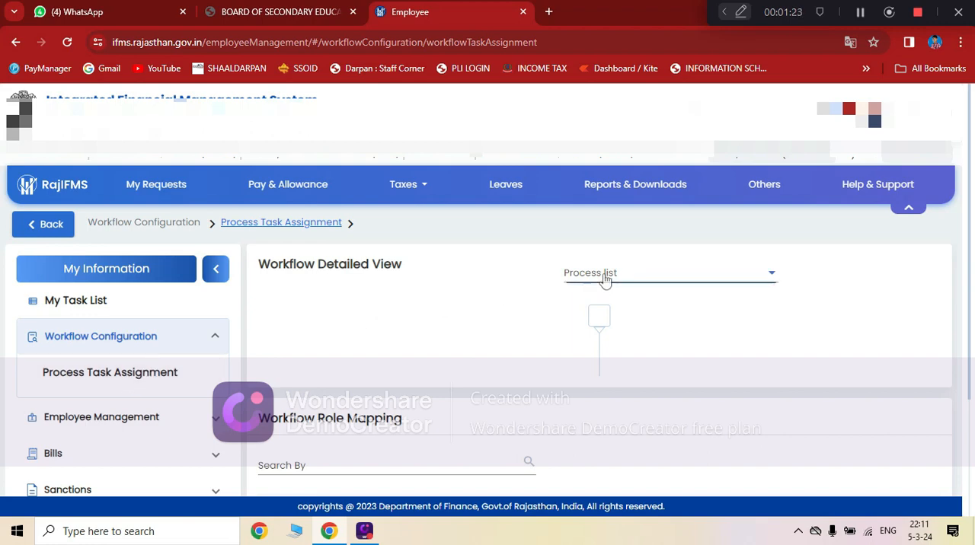
{"action": "scroll", "coordinate": [682, 328], "scroll_direction": "down", "scroll_amount": 1}
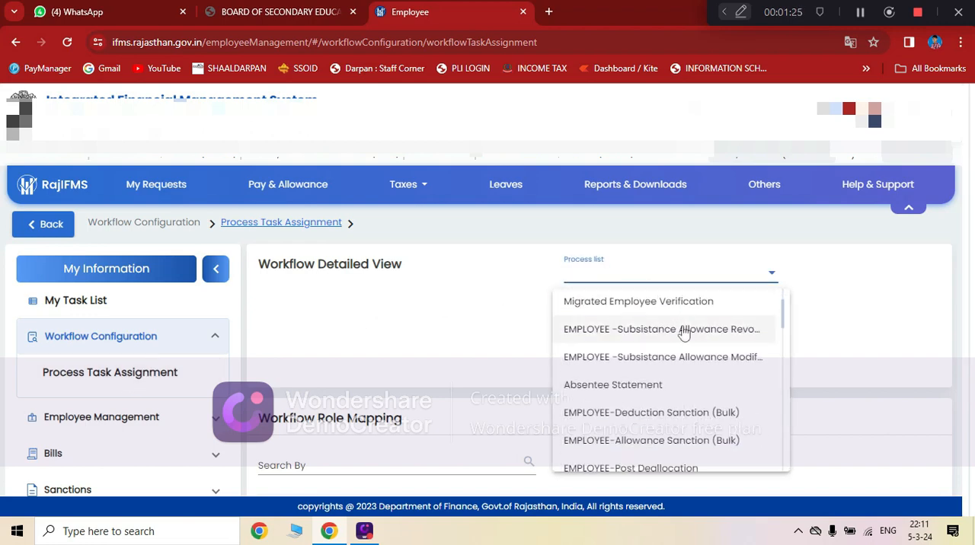
{"action": "scroll", "coordinate": [681, 328], "scroll_direction": "down", "scroll_amount": 3}
{"action": "scroll", "coordinate": [681, 329], "scroll_direction": "down", "scroll_amount": 5}
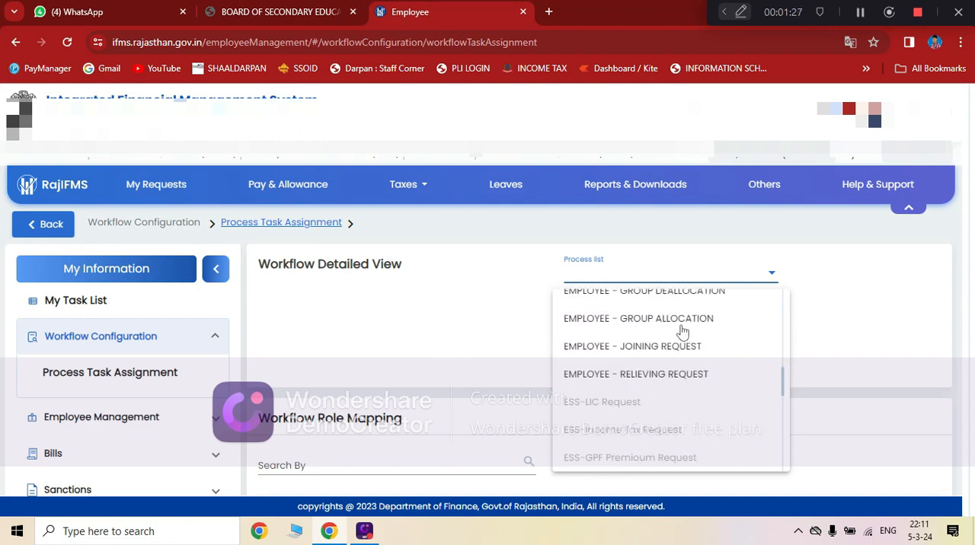
{"action": "scroll", "coordinate": [682, 333], "scroll_direction": "down", "scroll_amount": 3}
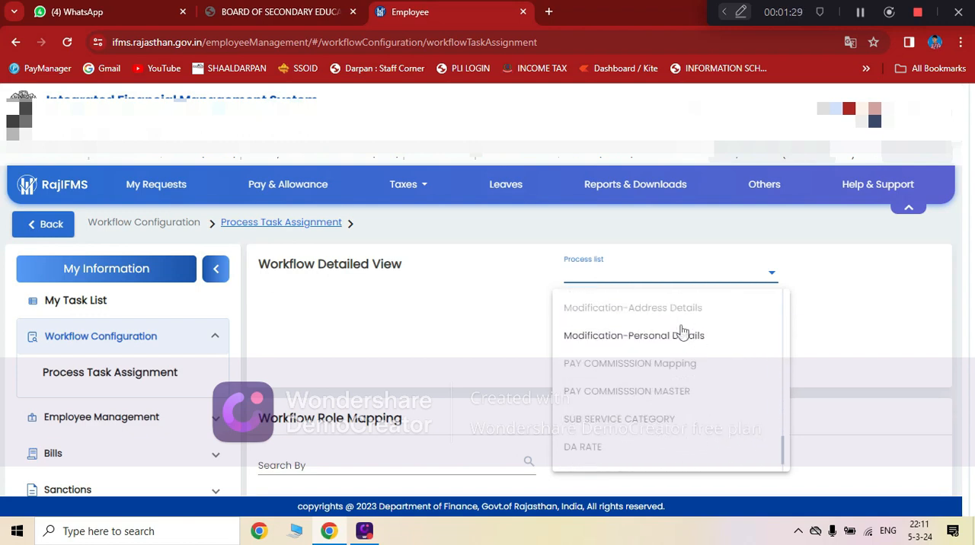
{"action": "scroll", "coordinate": [683, 333], "scroll_direction": "up", "scroll_amount": 8}
{"action": "scroll", "coordinate": [683, 334], "scroll_direction": "up", "scroll_amount": 5}
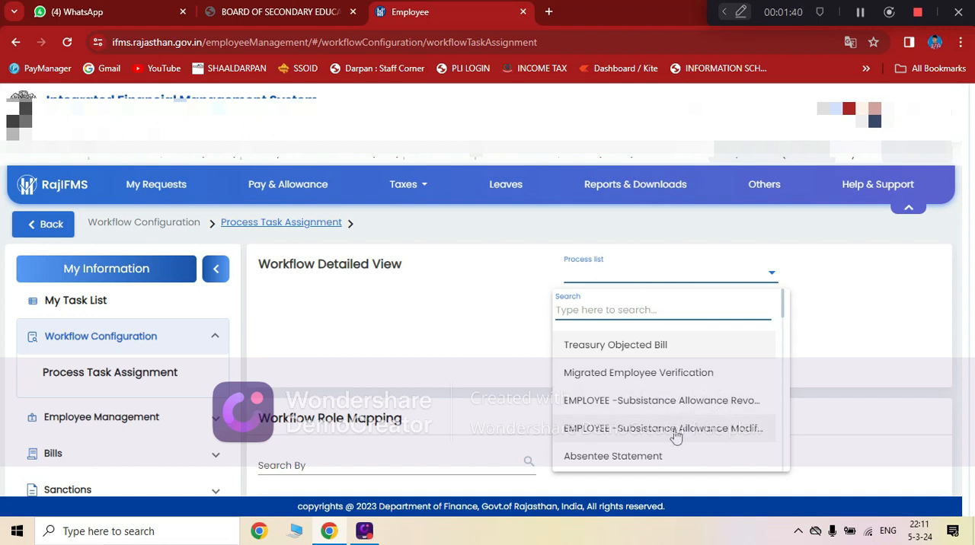
{"action": "scroll", "coordinate": [709, 450], "scroll_direction": "down", "scroll_amount": 1}
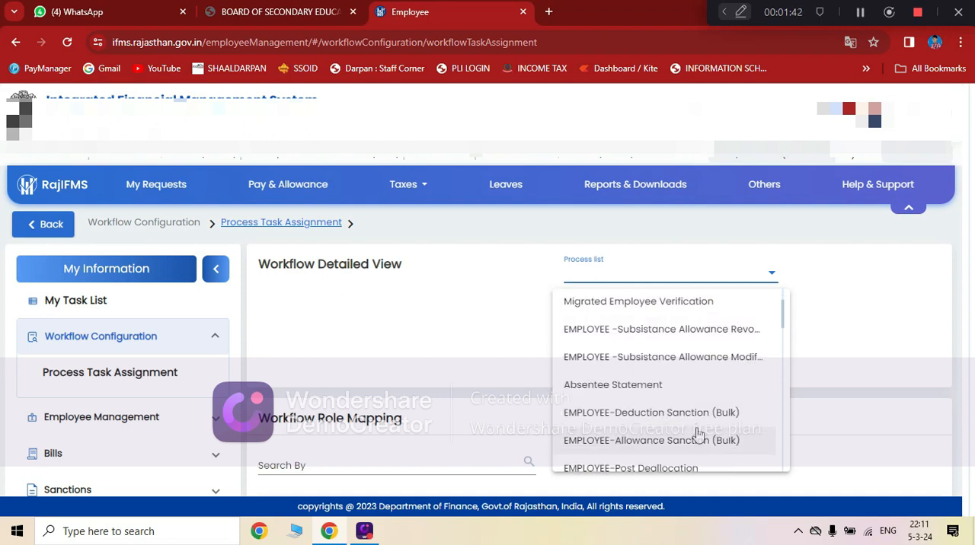
{"action": "scroll", "coordinate": [696, 435], "scroll_direction": "down", "scroll_amount": 1}
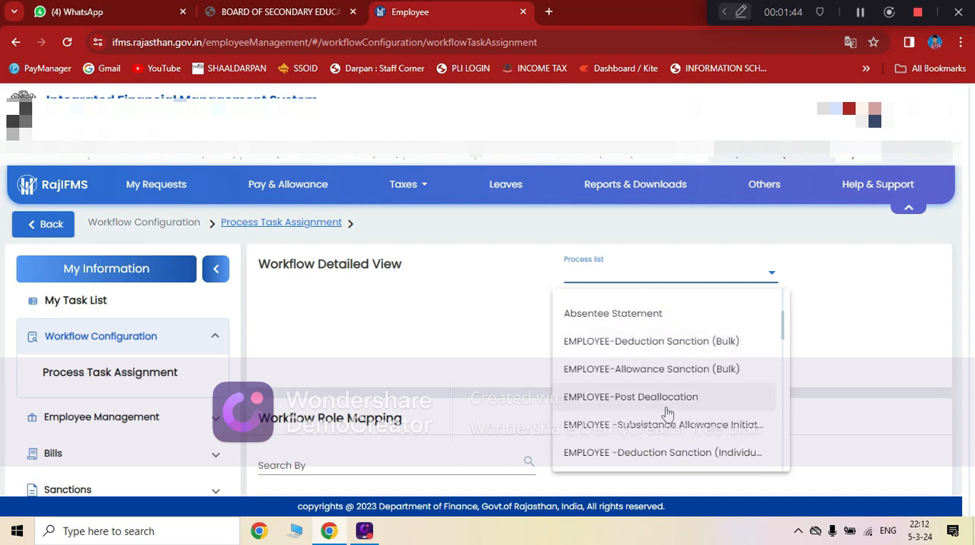
{"action": "scroll", "coordinate": [677, 404], "scroll_direction": "down", "scroll_amount": 1}
{"action": "scroll", "coordinate": [678, 405], "scroll_direction": "down", "scroll_amount": 1}
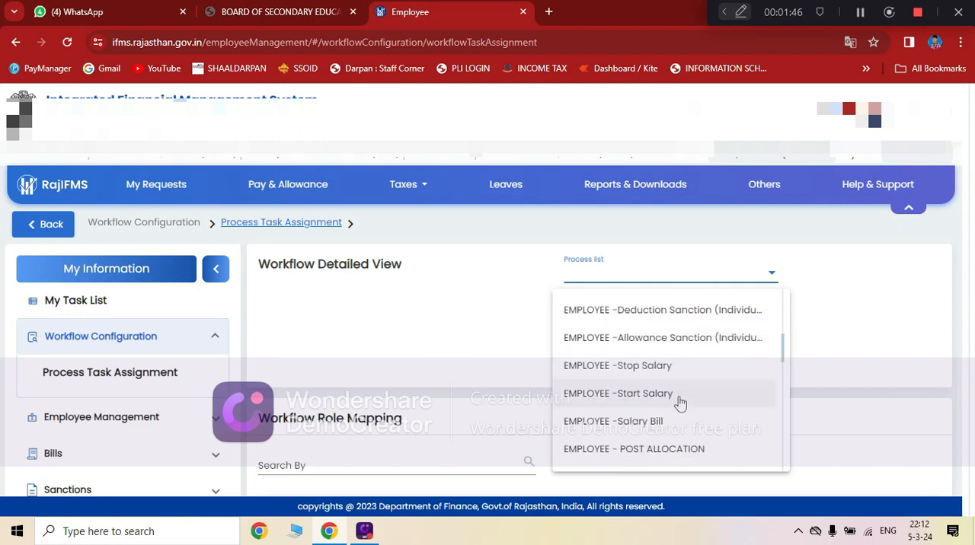
{"action": "scroll", "coordinate": [684, 388], "scroll_direction": "down", "scroll_amount": 3}
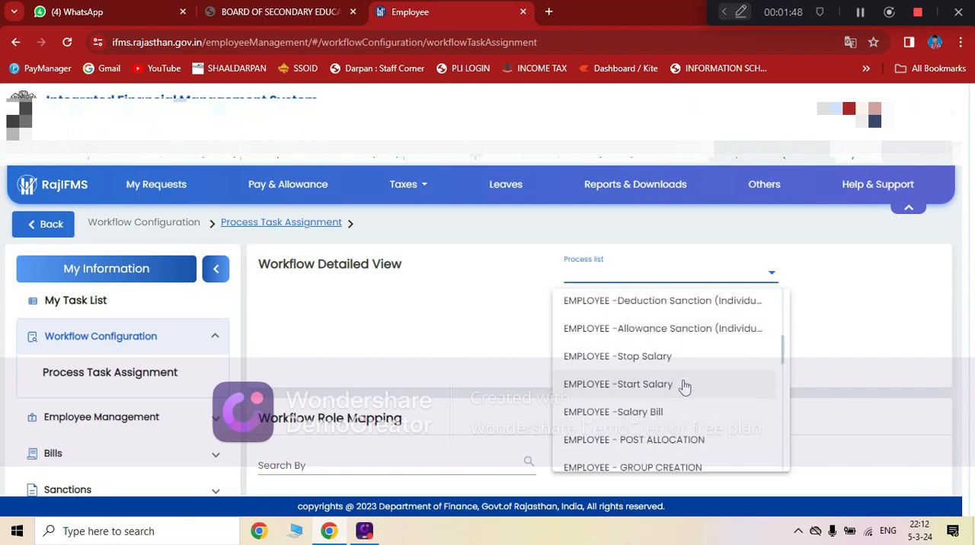
{"action": "scroll", "coordinate": [684, 387], "scroll_direction": "down", "scroll_amount": 2}
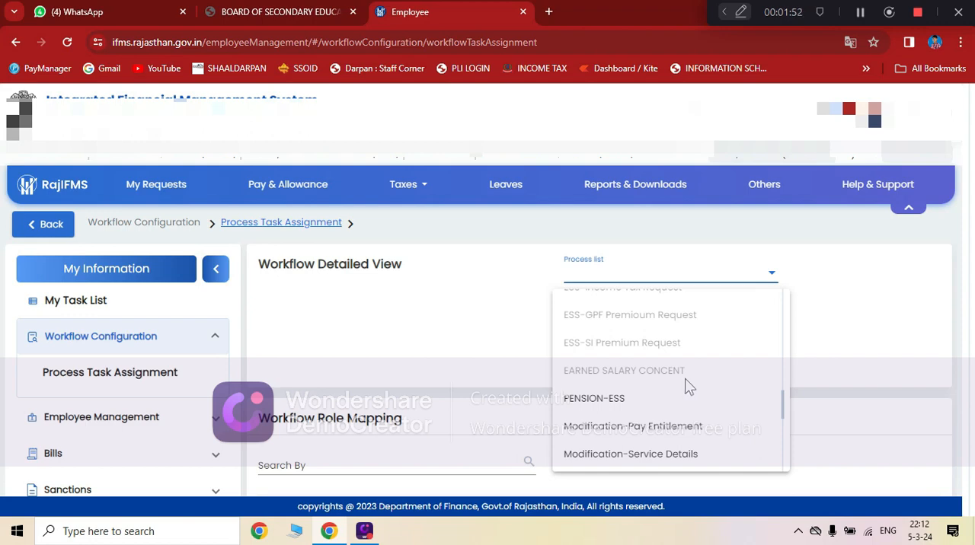
{"action": "scroll", "coordinate": [688, 388], "scroll_direction": "down", "scroll_amount": 2}
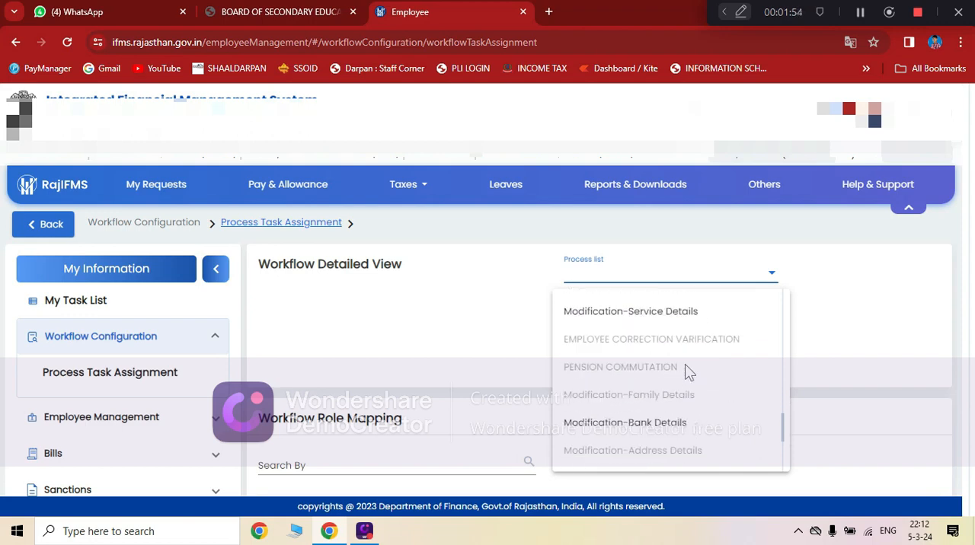
{"action": "scroll", "coordinate": [686, 370], "scroll_direction": "down", "scroll_amount": 2}
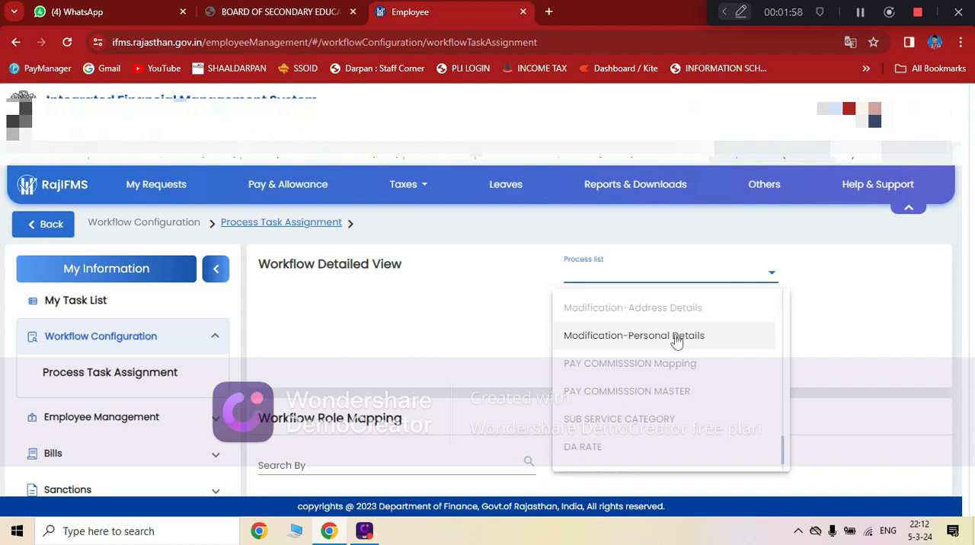
{"action": "left_click", "coordinate": [677, 342]}
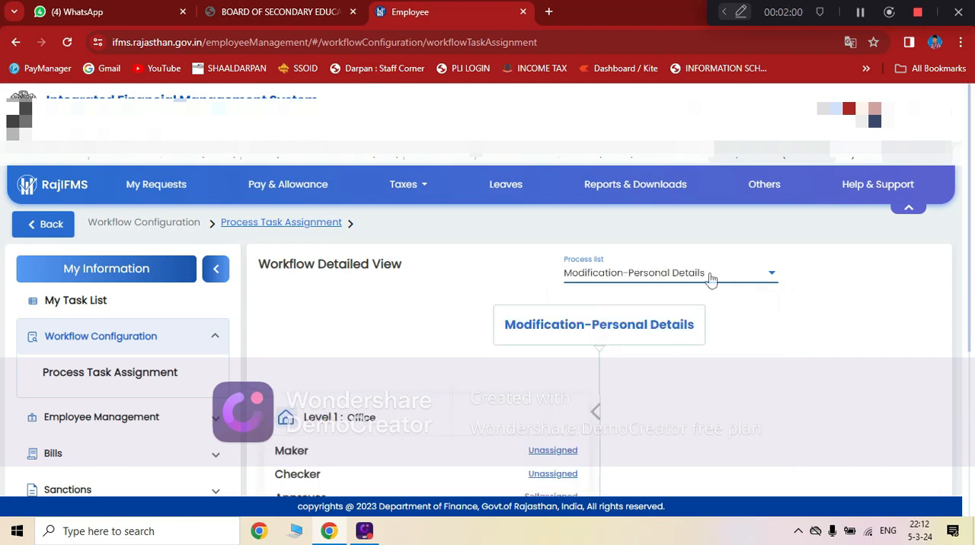
Self-assign the Level 1 Office Approver role for Modification-Personal Details, submit the request and check the Workflow Role Mapping.
{"action": "scroll", "coordinate": [450, 346], "scroll_direction": "down", "scroll_amount": 2}
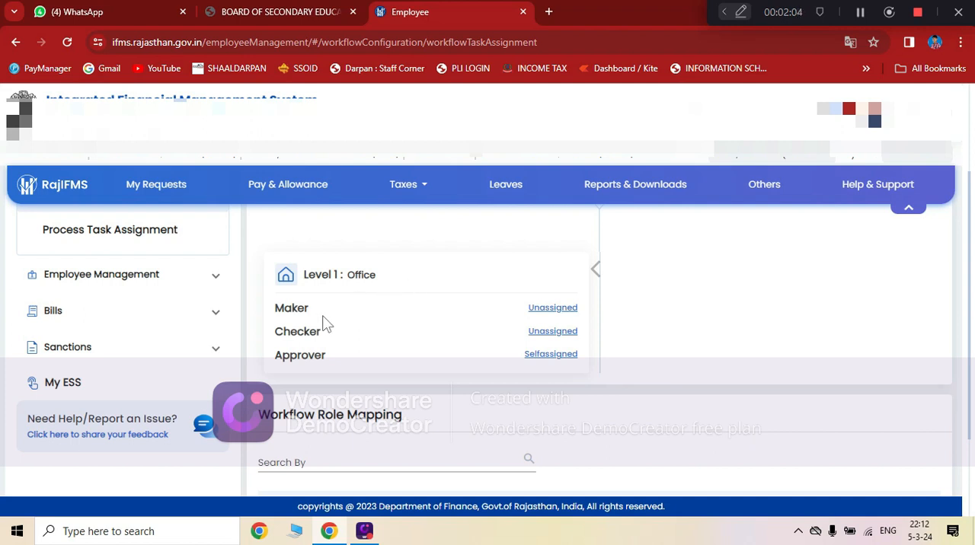
{"action": "left_click", "coordinate": [551, 362]}
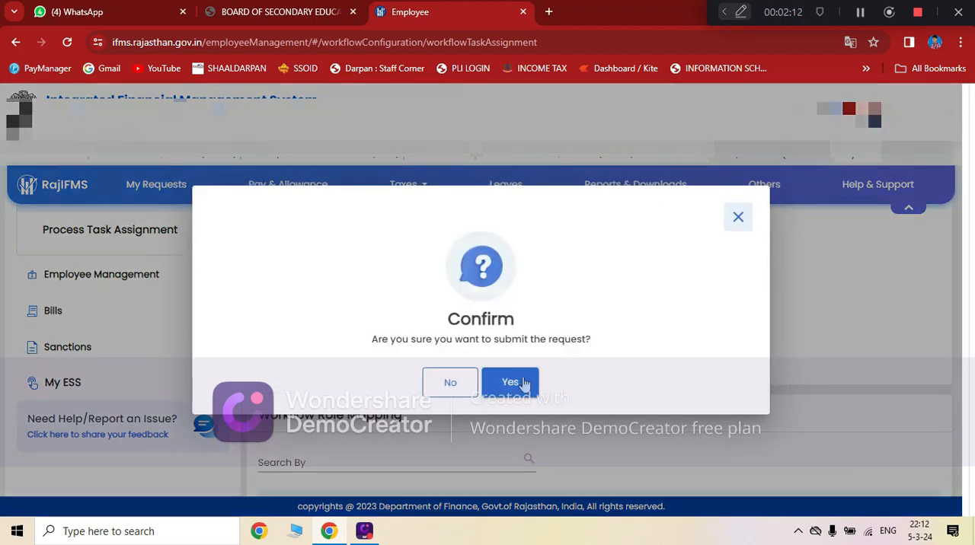
{"action": "left_click", "coordinate": [524, 384]}
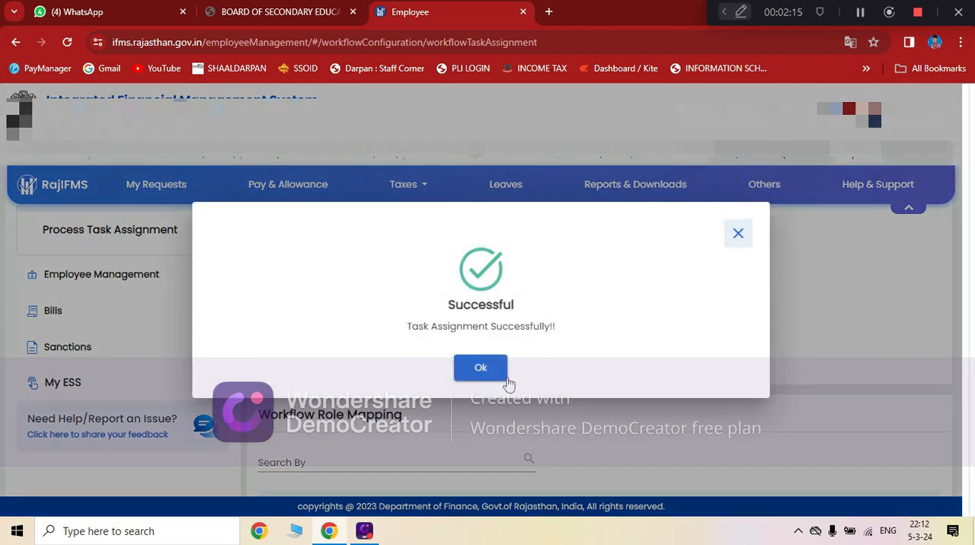
{"action": "left_click", "coordinate": [483, 373]}
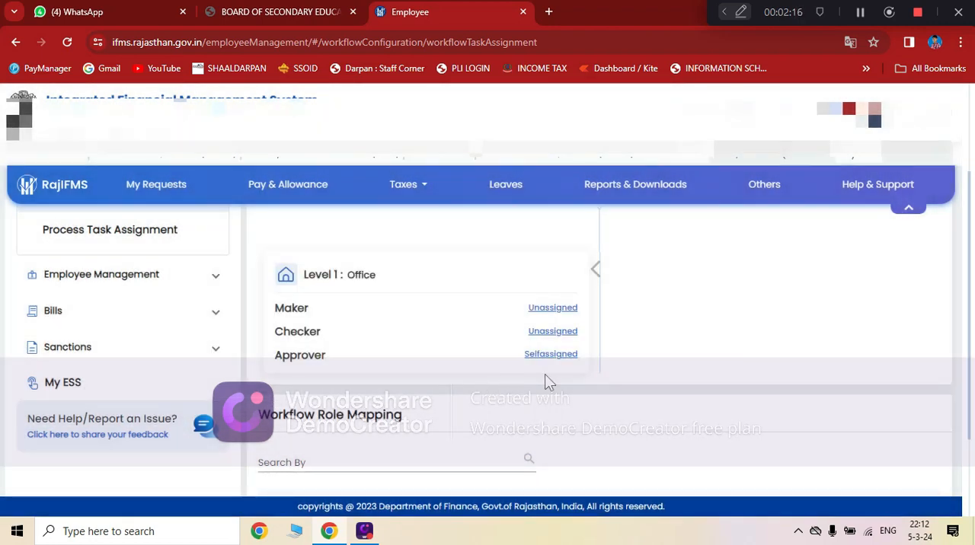
{"action": "scroll", "coordinate": [585, 366], "scroll_direction": "down", "scroll_amount": 2}
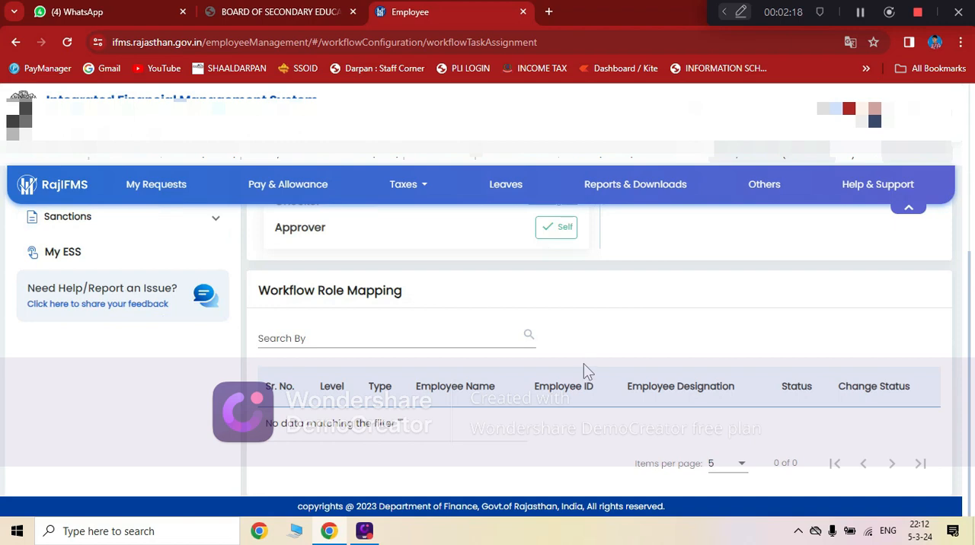
{"action": "scroll", "coordinate": [583, 372], "scroll_direction": "up", "scroll_amount": 1}
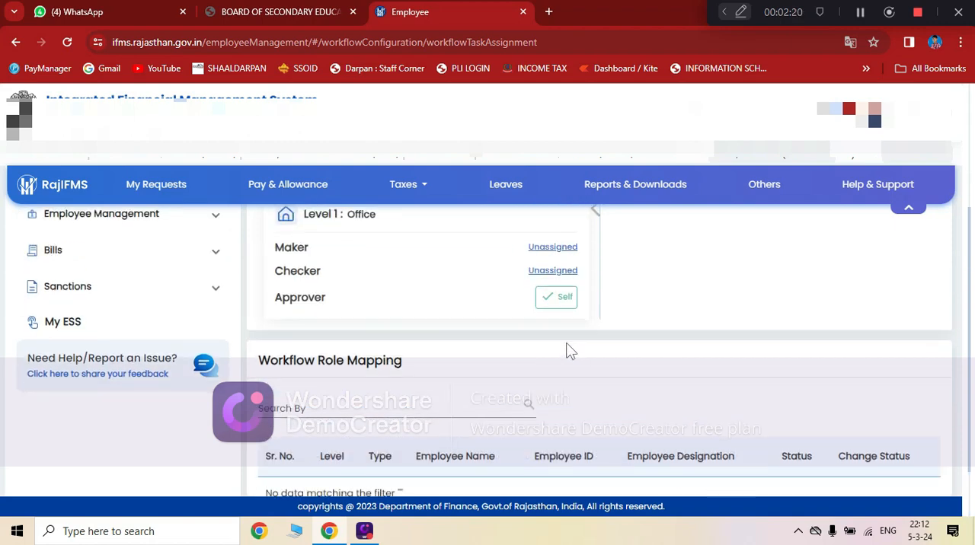
{"action": "scroll", "coordinate": [569, 348], "scroll_direction": "down", "scroll_amount": 1}
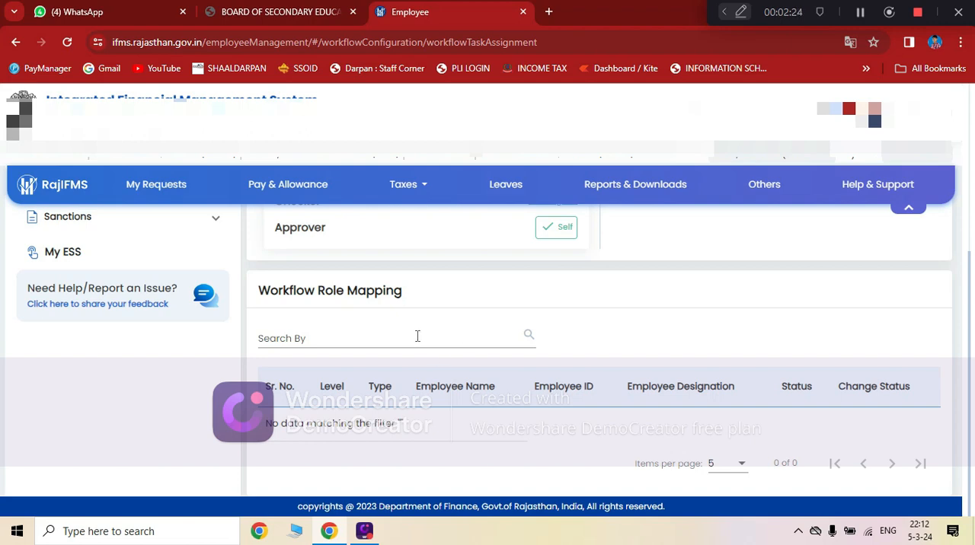
Select EMPLOYEE -Salary Bill as the workflow process in the process list.
{"action": "scroll", "coordinate": [539, 329], "scroll_direction": "up", "scroll_amount": 3}
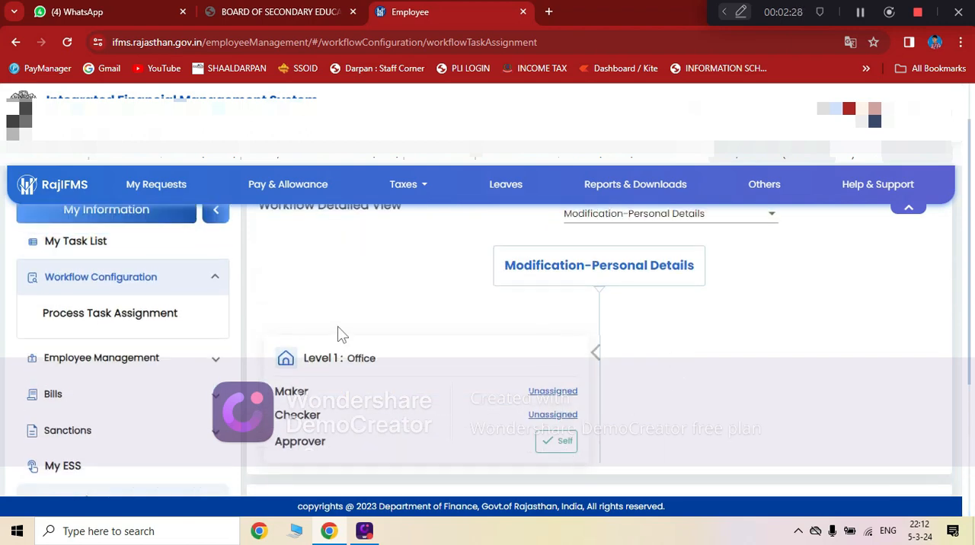
{"action": "left_click", "coordinate": [592, 222]}
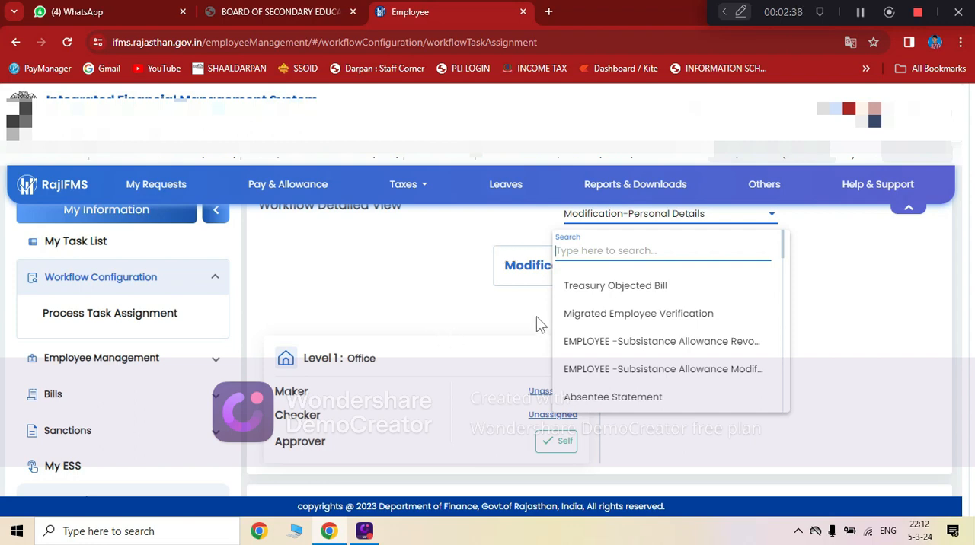
{"action": "scroll", "coordinate": [644, 309], "scroll_direction": "down", "scroll_amount": 5}
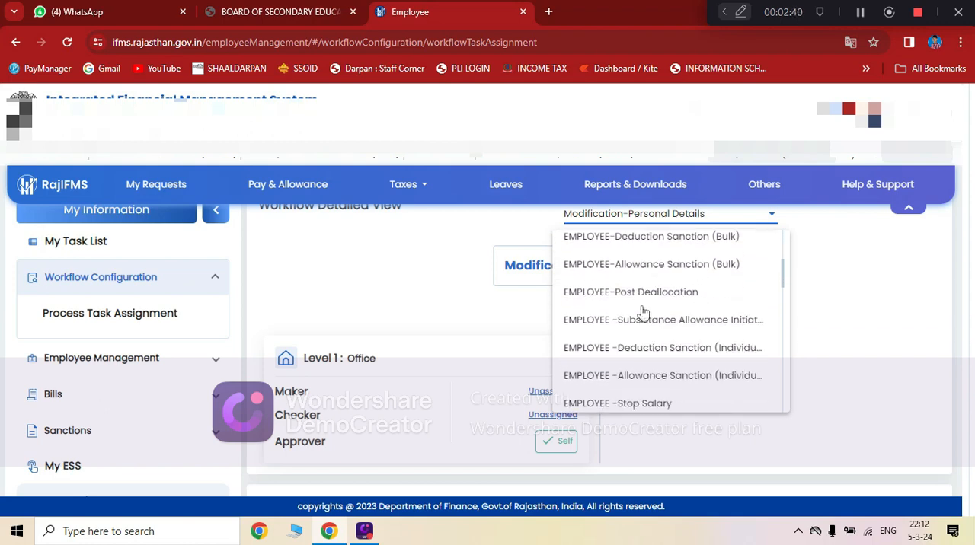
{"action": "scroll", "coordinate": [644, 310], "scroll_direction": "down", "scroll_amount": 2}
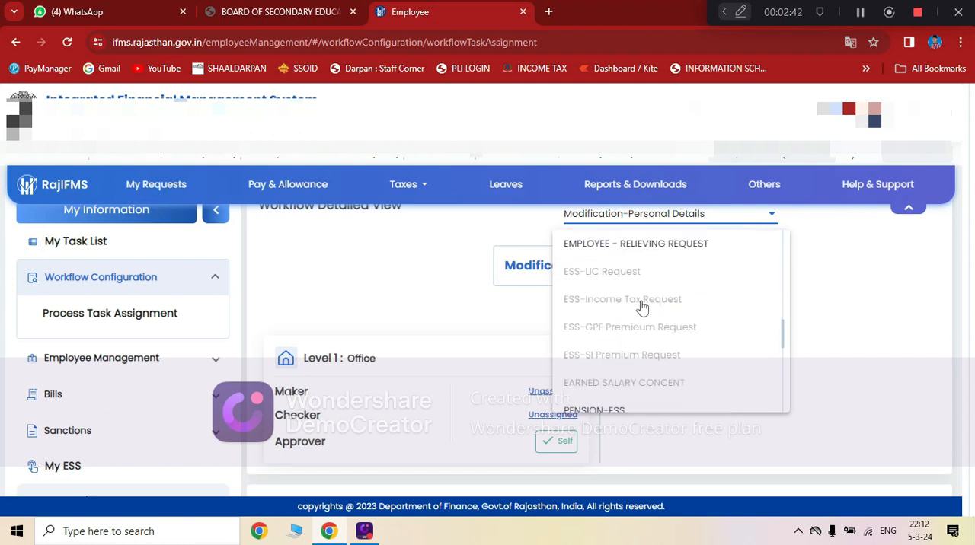
{"action": "scroll", "coordinate": [645, 307], "scroll_direction": "up", "scroll_amount": 3}
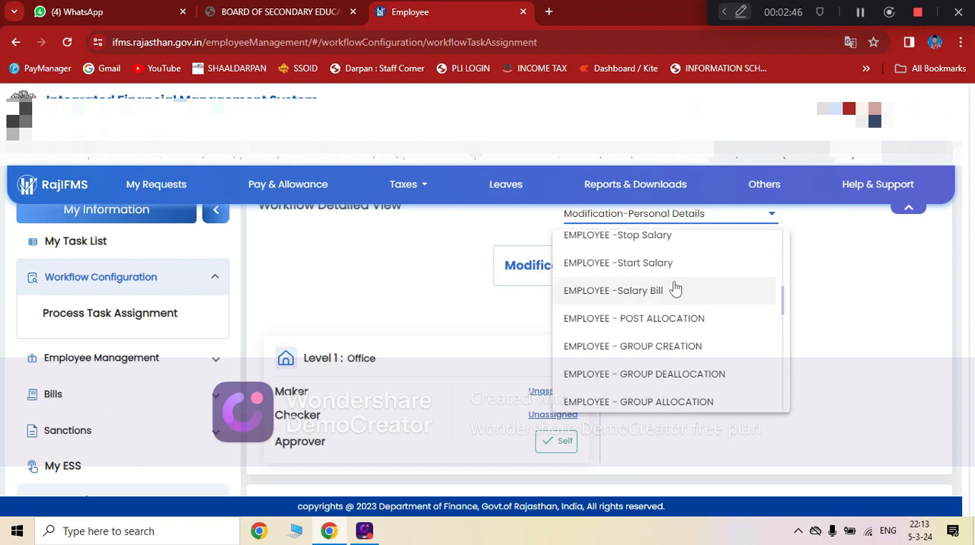
{"action": "left_click", "coordinate": [677, 290]}
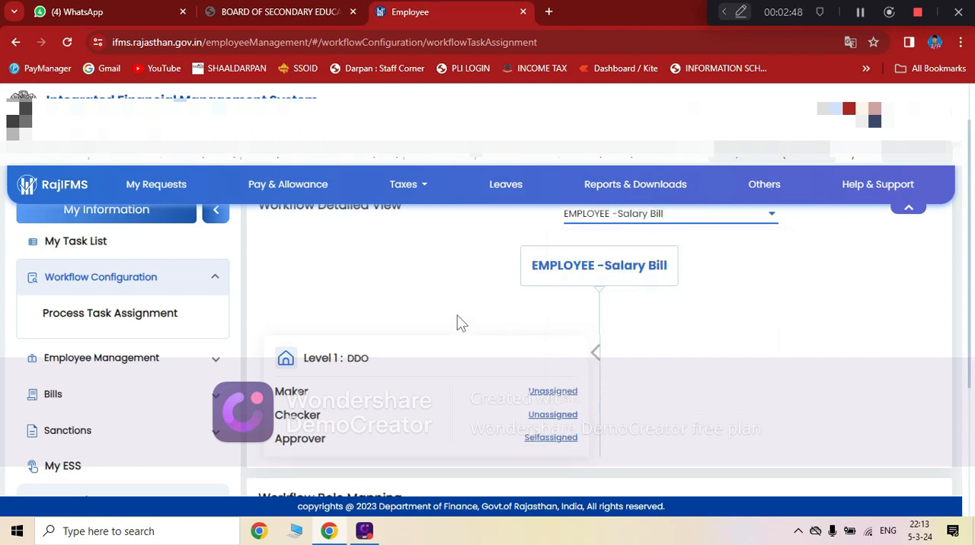
Self-assign the Level 1 DDO Approver role for EMPLOYEE -Salary Bill and submit the request.
{"action": "scroll", "coordinate": [457, 321], "scroll_direction": "down", "scroll_amount": 2}
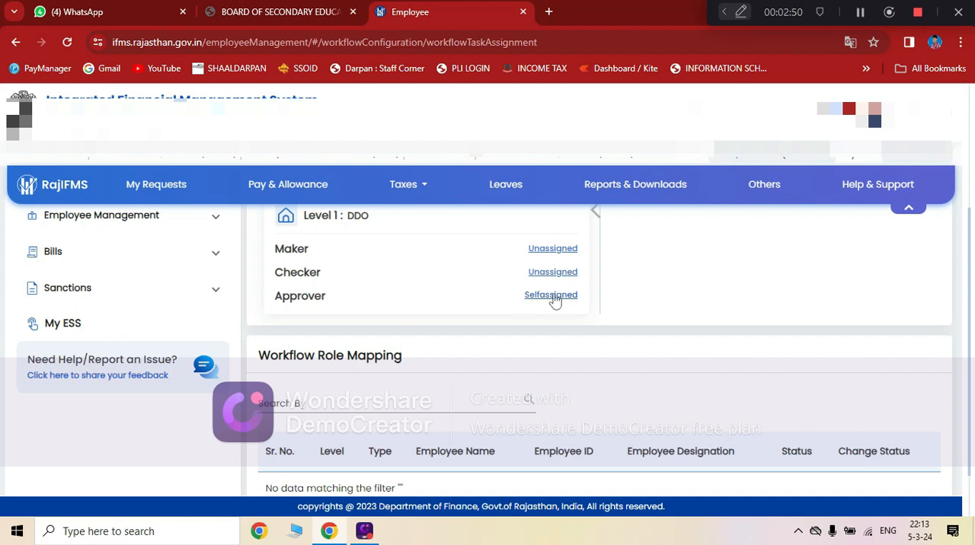
{"action": "left_click", "coordinate": [552, 297]}
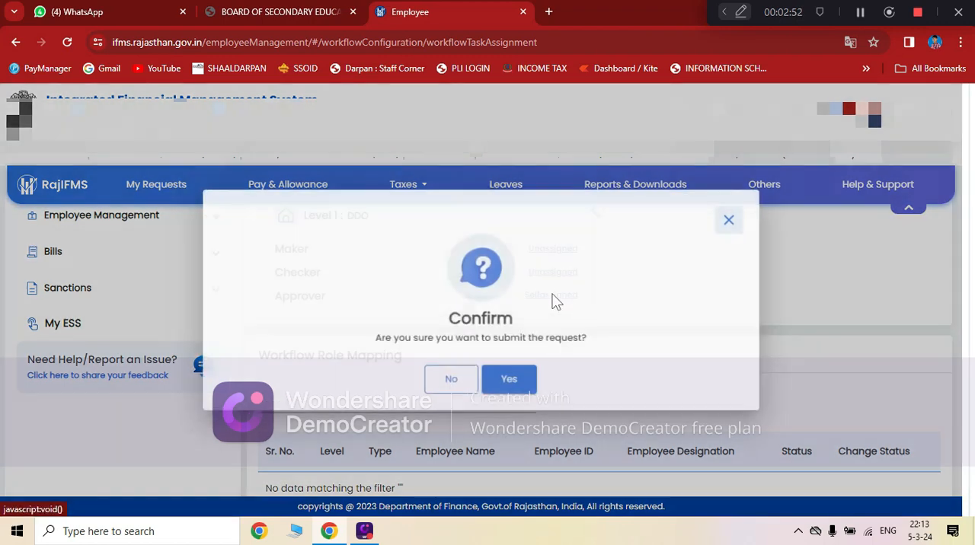
{"action": "left_click", "coordinate": [527, 382]}
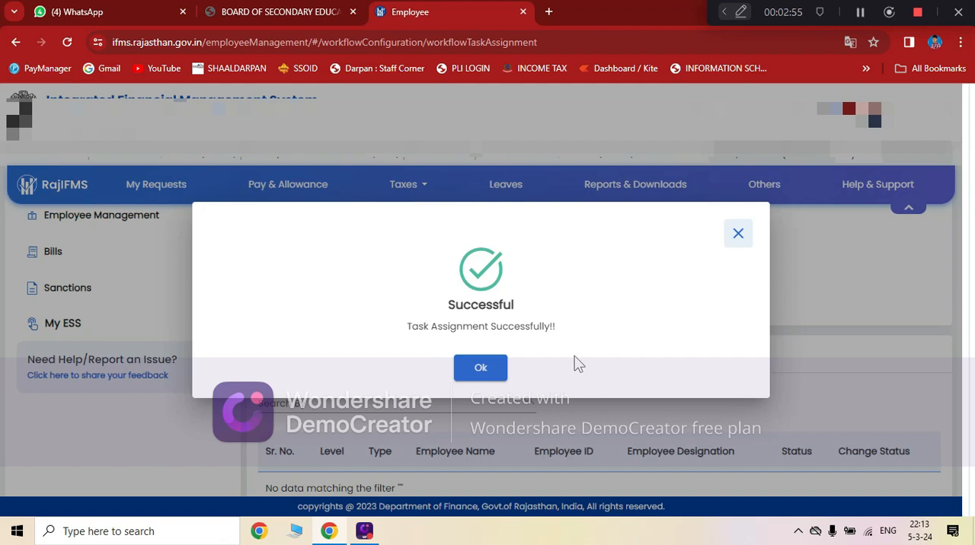
{"action": "left_click", "coordinate": [481, 370]}
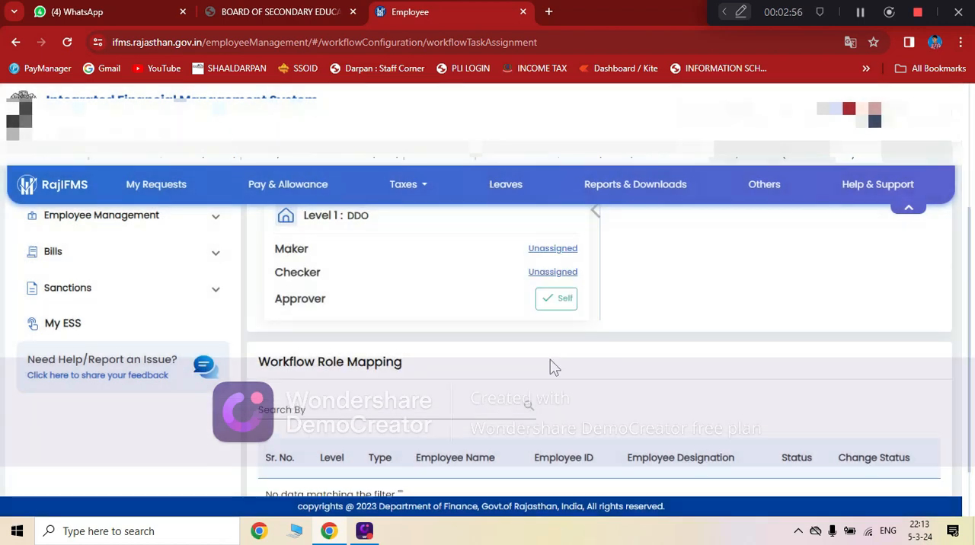
Deactivate the DDO approver entry in the Workflow Role Mapping and set its status back to active.
{"action": "scroll", "coordinate": [552, 364], "scroll_direction": "down", "scroll_amount": 1}
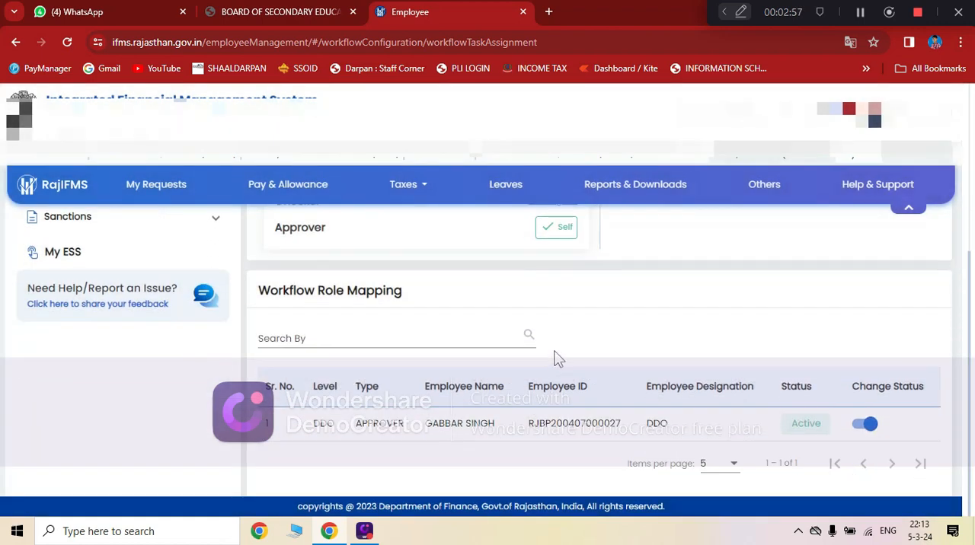
{"action": "left_click", "coordinate": [863, 426]}
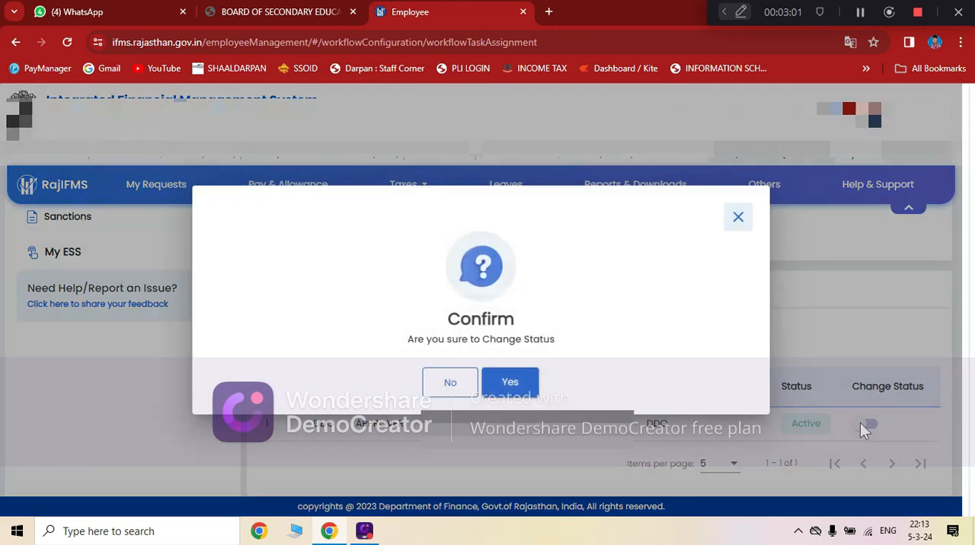
{"action": "left_click", "coordinate": [521, 382]}
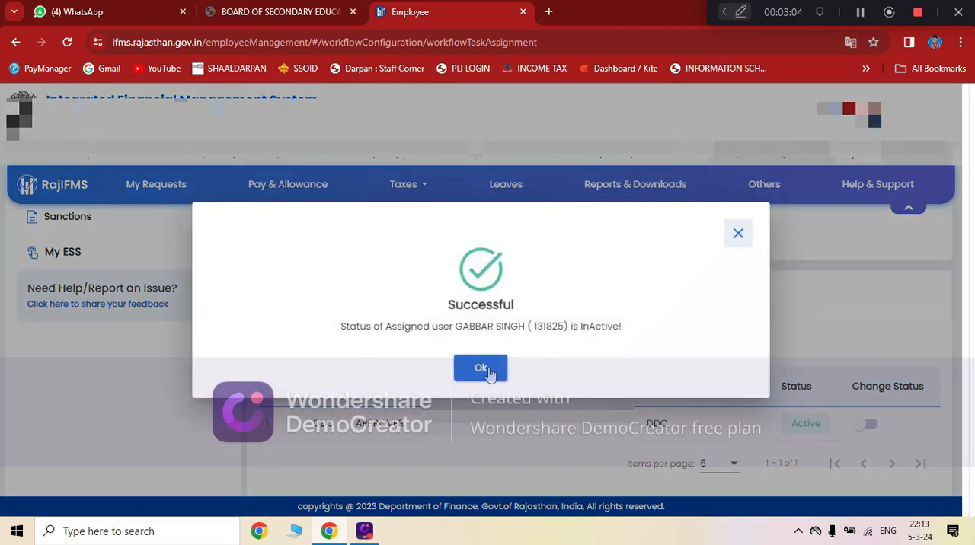
{"action": "left_click", "coordinate": [482, 369]}
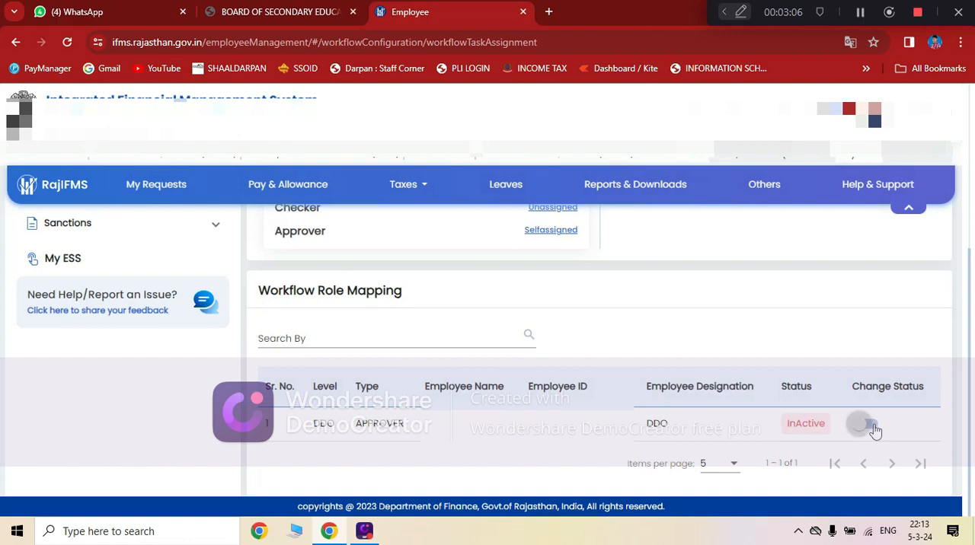
{"action": "left_click", "coordinate": [867, 428]}
{"action": "left_click", "coordinate": [515, 381]}
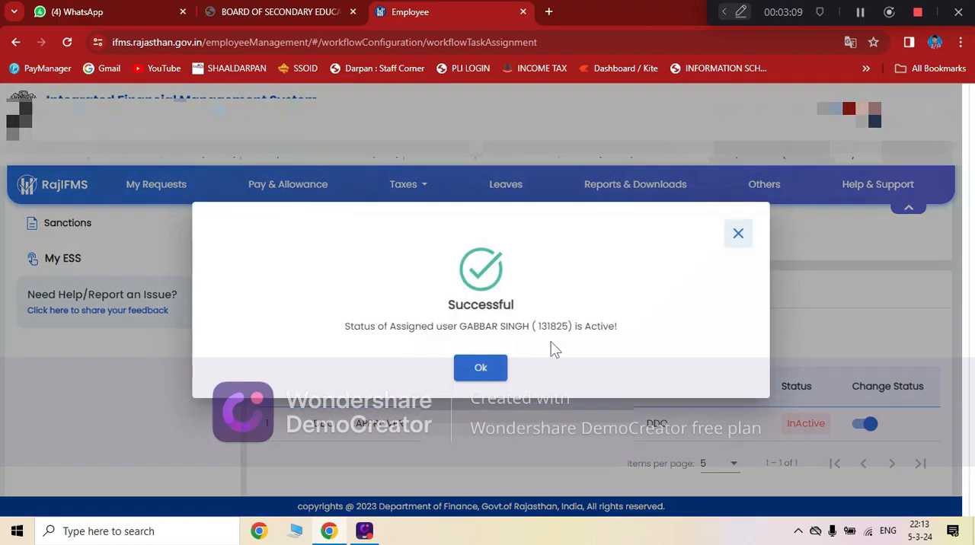
{"action": "left_click", "coordinate": [494, 373]}
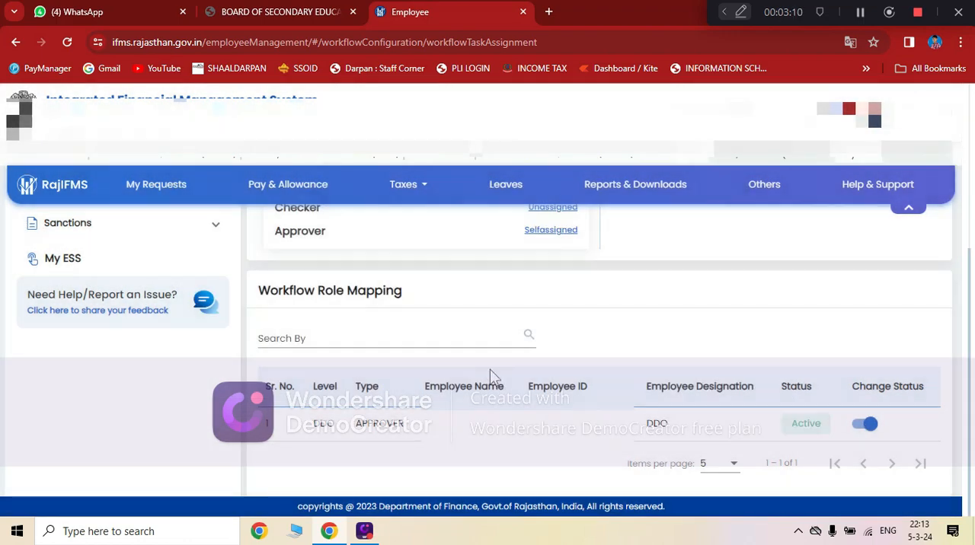
Open Personal Details under Employee Modification in Employee Management.
{"action": "scroll", "coordinate": [344, 359], "scroll_direction": "up", "scroll_amount": 3}
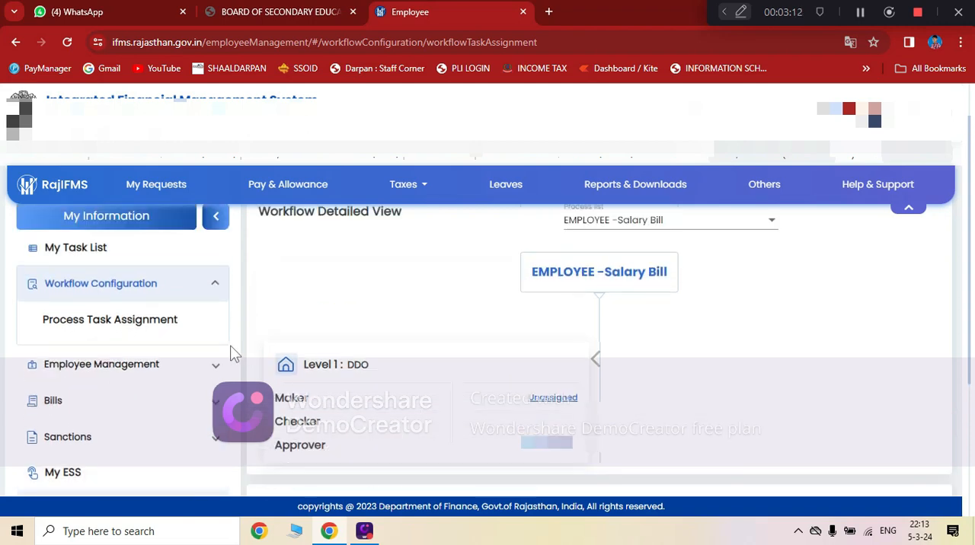
{"action": "scroll", "coordinate": [246, 320], "scroll_direction": "down", "scroll_amount": 2}
{"action": "scroll", "coordinate": [246, 320], "scroll_direction": "up", "scroll_amount": 1}
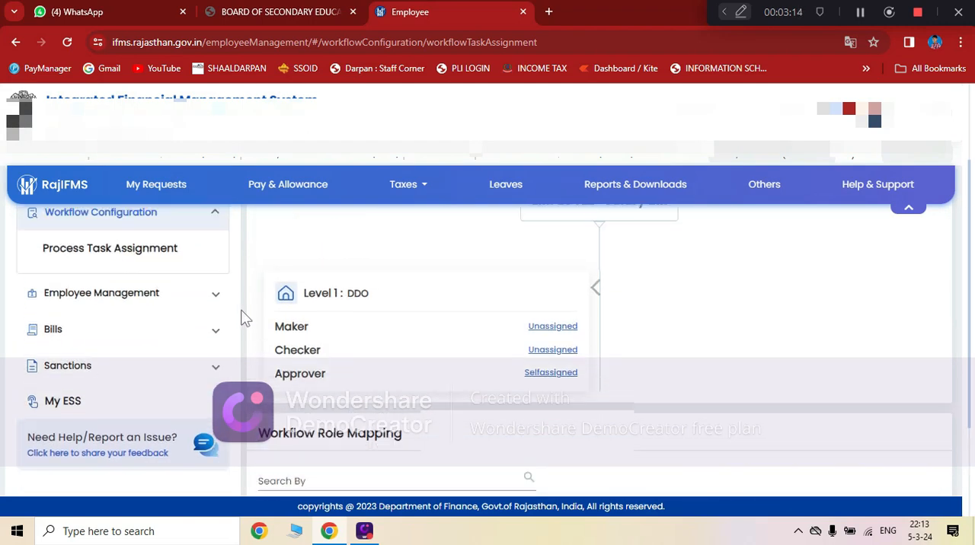
{"action": "left_click", "coordinate": [126, 295]}
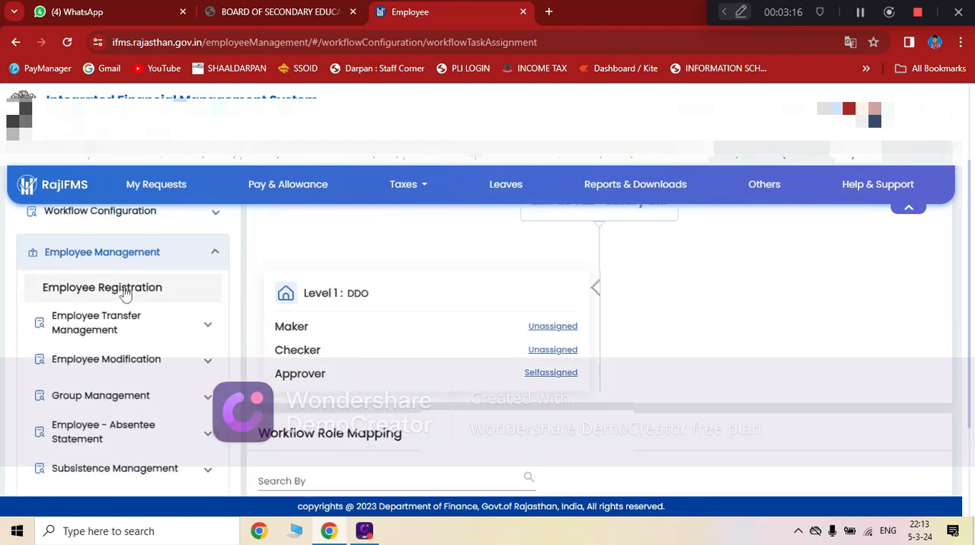
{"action": "left_click", "coordinate": [177, 359]}
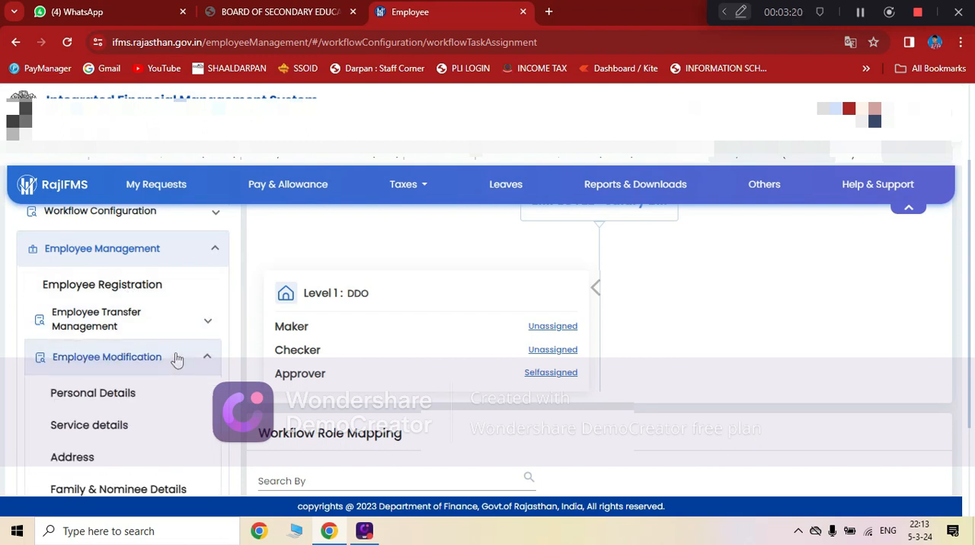
{"action": "scroll", "coordinate": [177, 360], "scroll_direction": "down", "scroll_amount": 1}
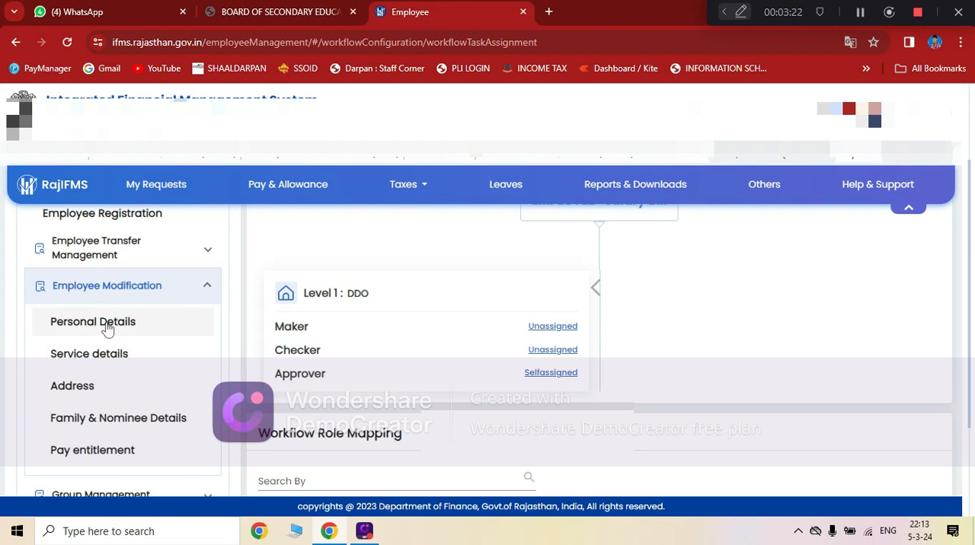
{"action": "left_click", "coordinate": [107, 326]}
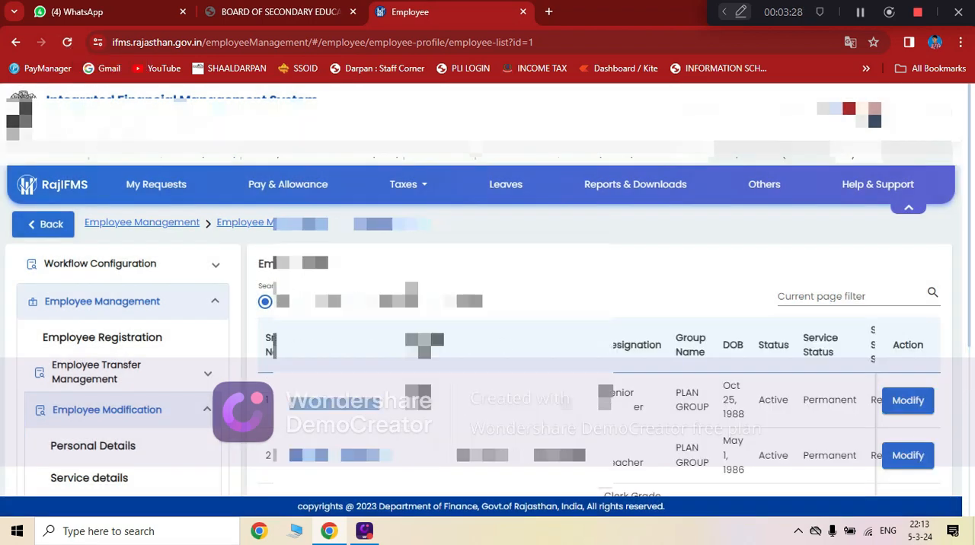
Look through the employee list, open the first employee for modification and review the Employee Personal Details form.
{"action": "scroll", "coordinate": [488, 343], "scroll_direction": "down", "scroll_amount": 3}
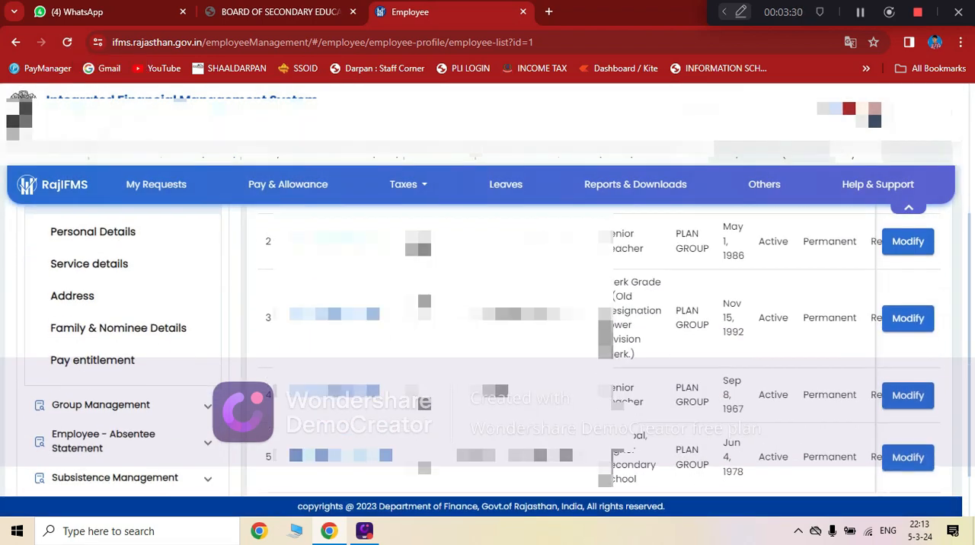
{"action": "scroll", "coordinate": [488, 343], "scroll_direction": "up", "scroll_amount": 2}
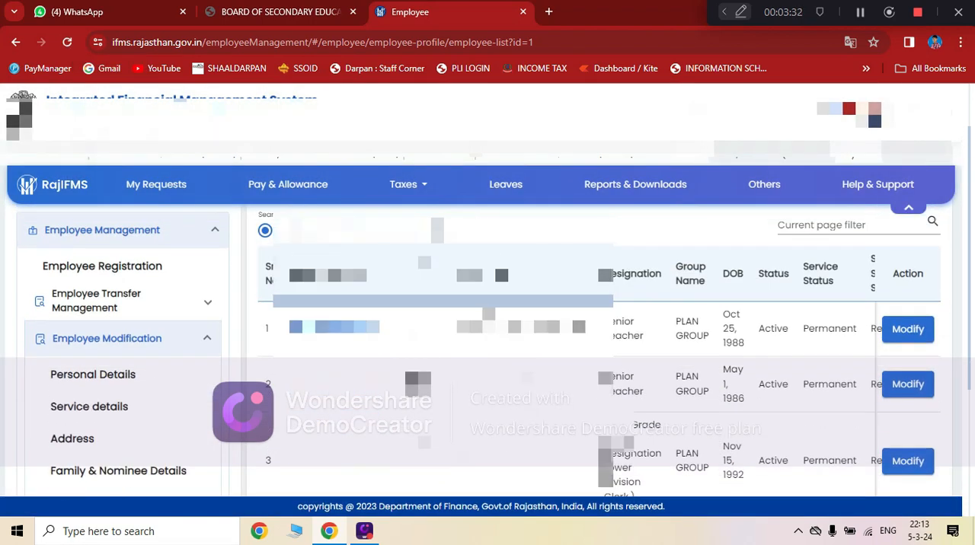
{"action": "scroll", "coordinate": [487, 343], "scroll_direction": "down", "scroll_amount": 3}
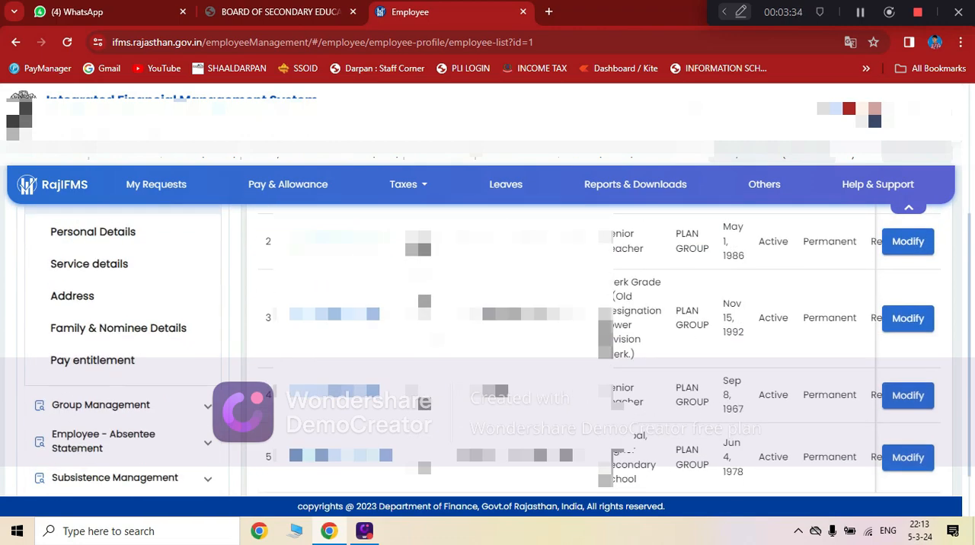
{"action": "scroll", "coordinate": [488, 343], "scroll_direction": "up", "scroll_amount": 4}
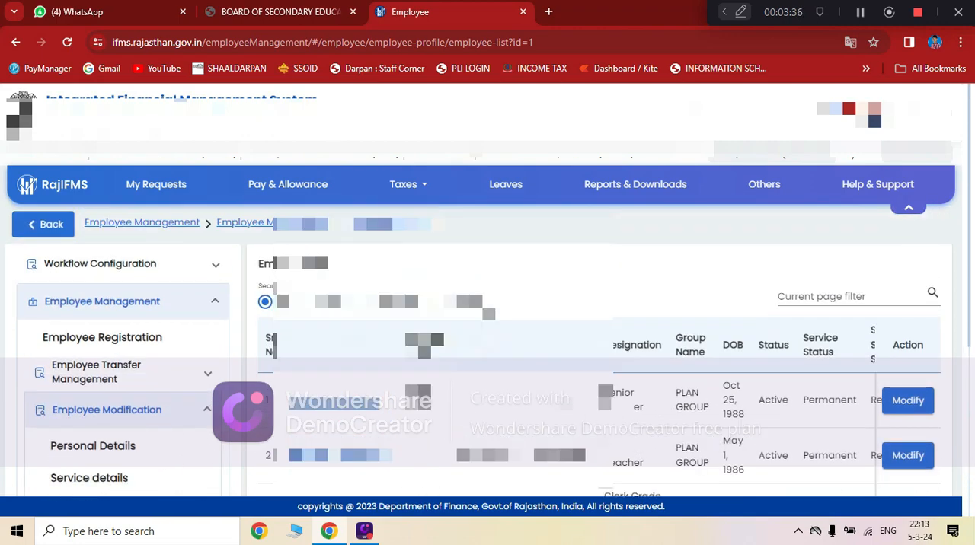
{"action": "scroll", "coordinate": [488, 343], "scroll_direction": "down", "scroll_amount": 2}
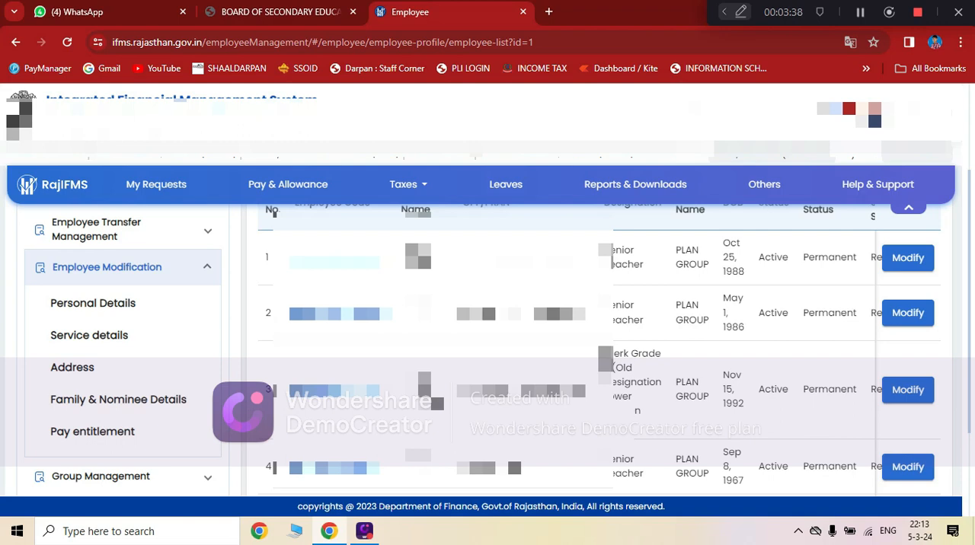
{"action": "scroll", "coordinate": [488, 343], "scroll_direction": "down", "scroll_amount": 2}
{"action": "scroll", "coordinate": [488, 342], "scroll_direction": "up", "scroll_amount": 4}
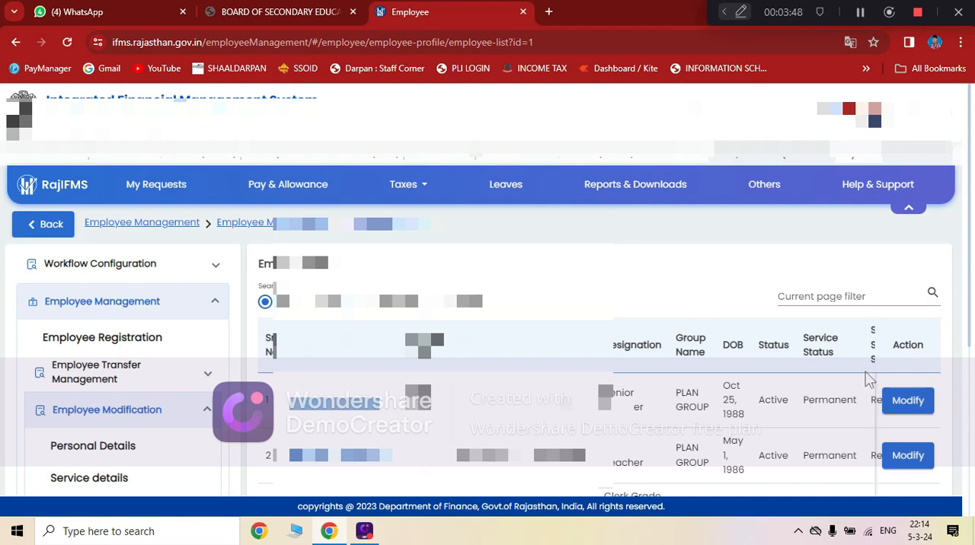
{"action": "left_click", "coordinate": [906, 404]}
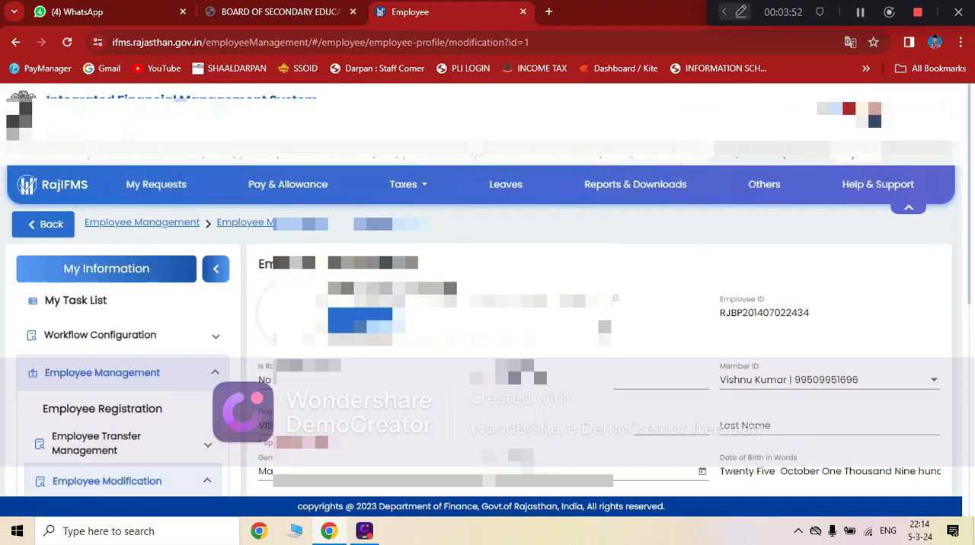
{"action": "scroll", "coordinate": [488, 351], "scroll_direction": "down", "scroll_amount": 5}
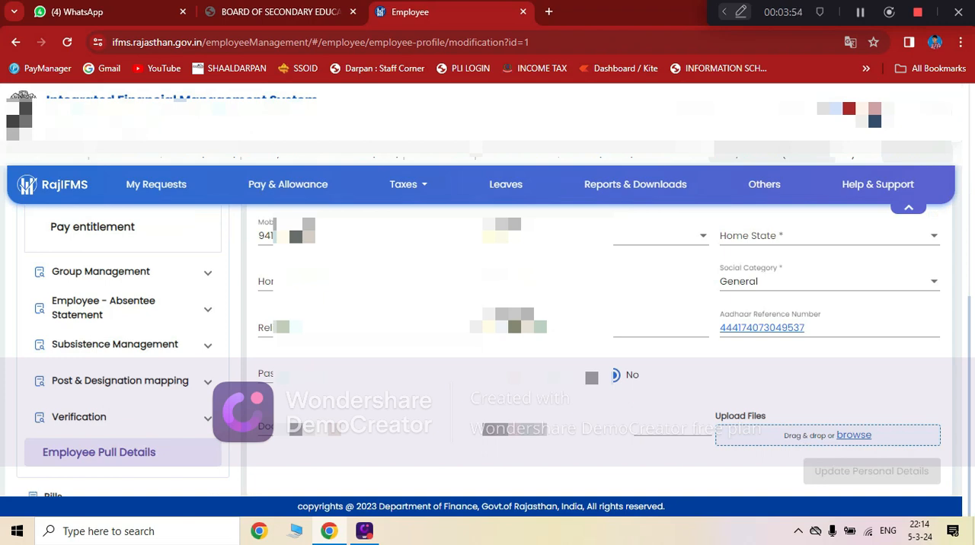
{"action": "scroll", "coordinate": [488, 351], "scroll_direction": "up", "scroll_amount": 5}
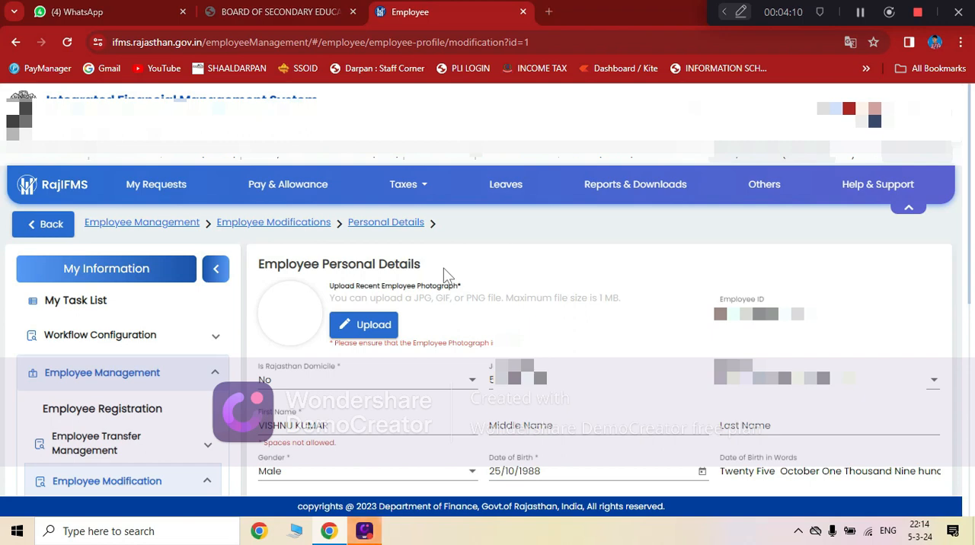
Upload the employee's photograph from the PHOTO AND SIGN OF EMPLOYEE folder under PARMADRA SCHOOL FILES, EMPLOYEE AND PAY.
{"action": "left_click", "coordinate": [354, 323]}
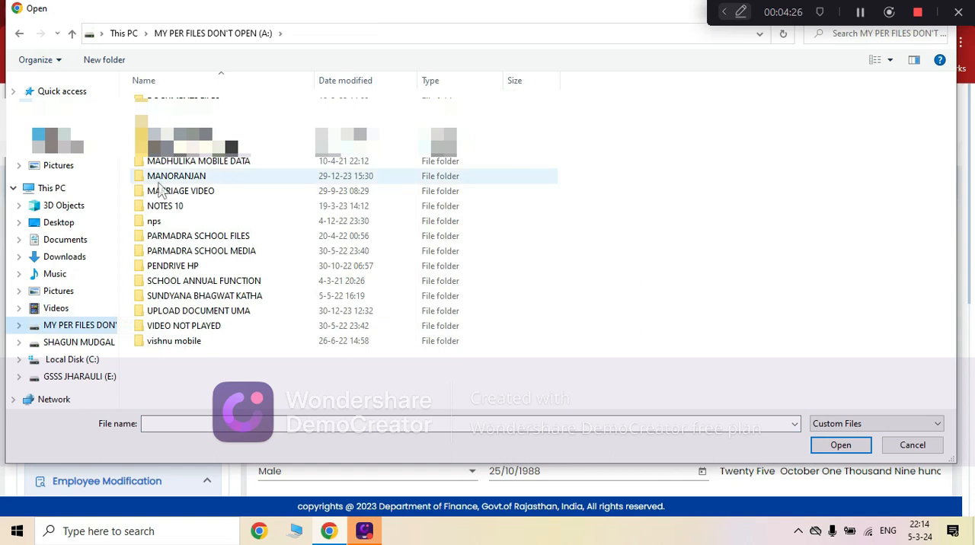
{"action": "double_click", "coordinate": [196, 237]}
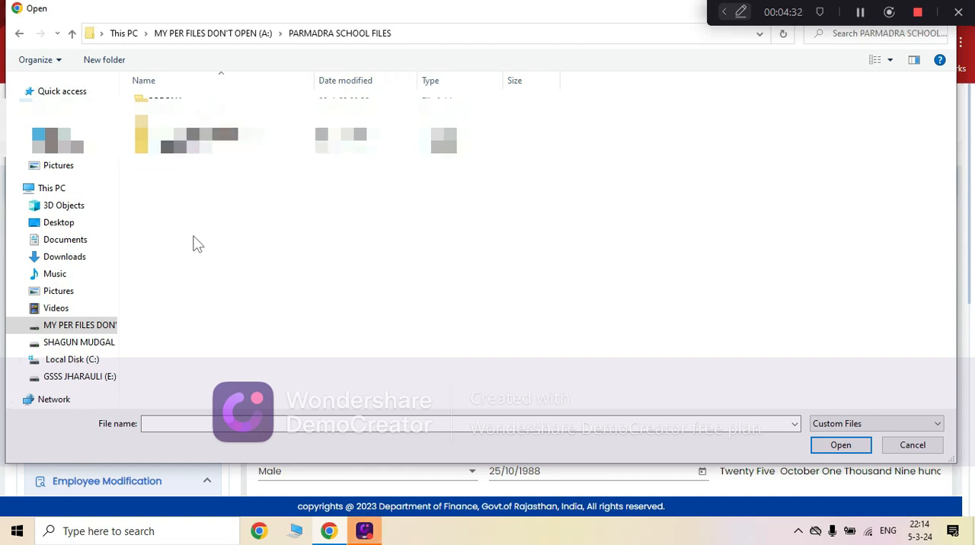
{"action": "double_click", "coordinate": [190, 135]}
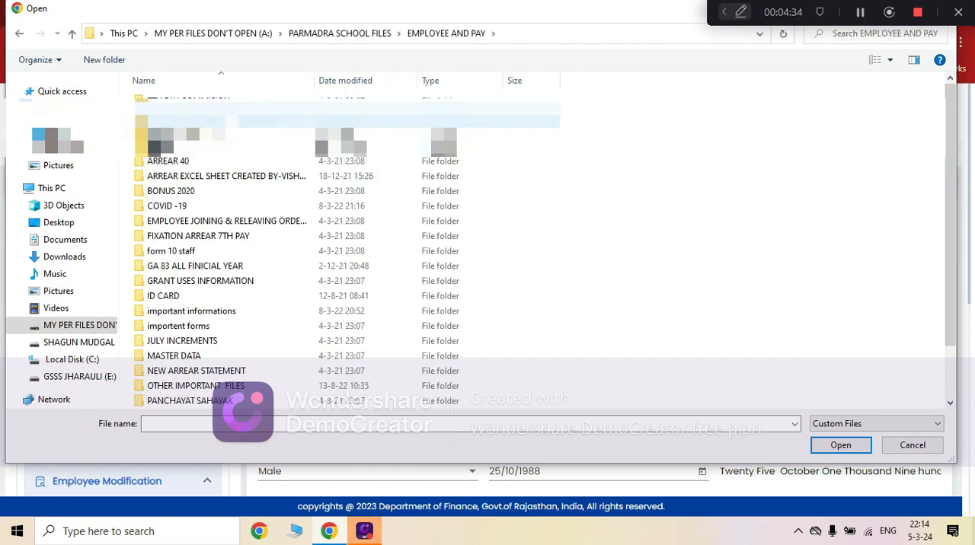
{"action": "scroll", "coordinate": [191, 355], "scroll_direction": "down", "scroll_amount": 1}
{"action": "double_click", "coordinate": [196, 355]}
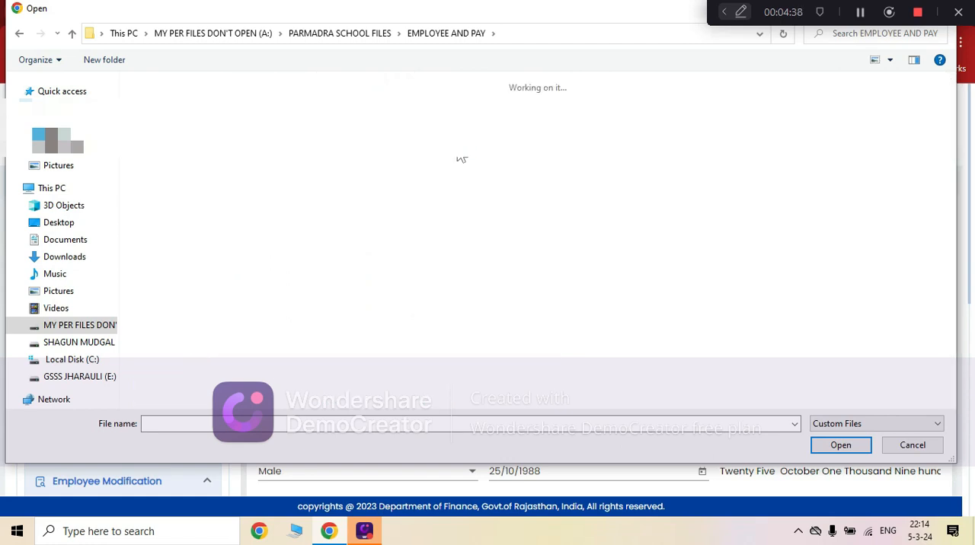
{"action": "scroll", "coordinate": [462, 157], "scroll_direction": "down", "scroll_amount": 3}
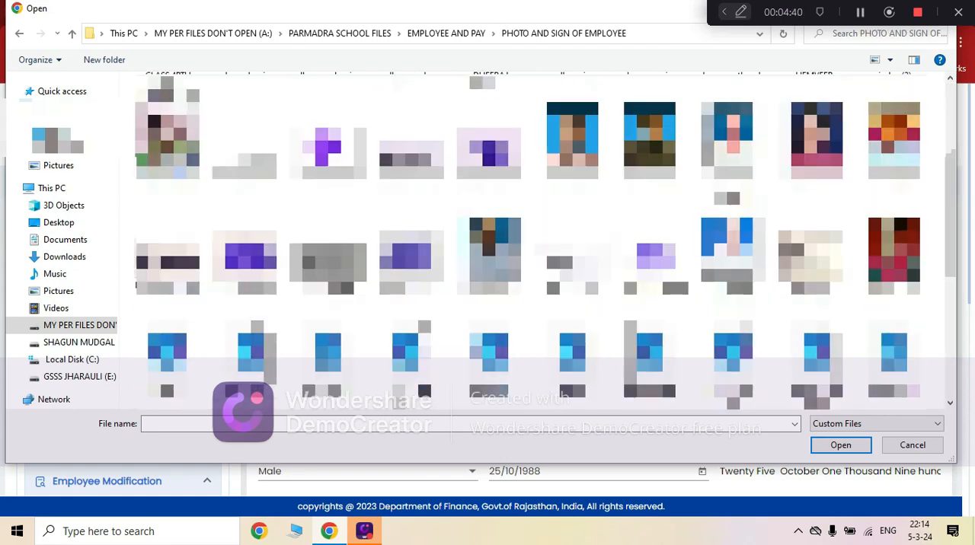
{"action": "scroll", "coordinate": [817, 141], "scroll_direction": "down", "scroll_amount": 1}
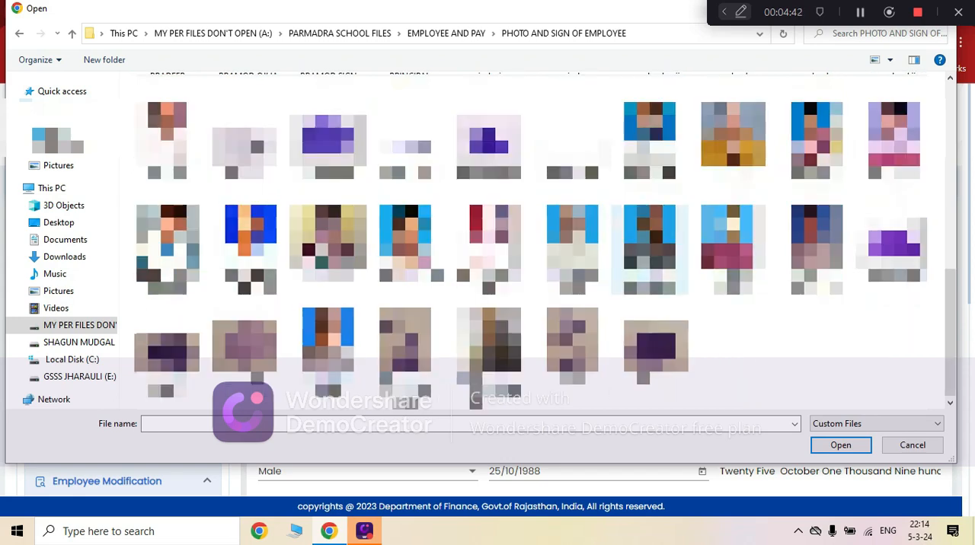
{"action": "left_click", "coordinate": [817, 140]}
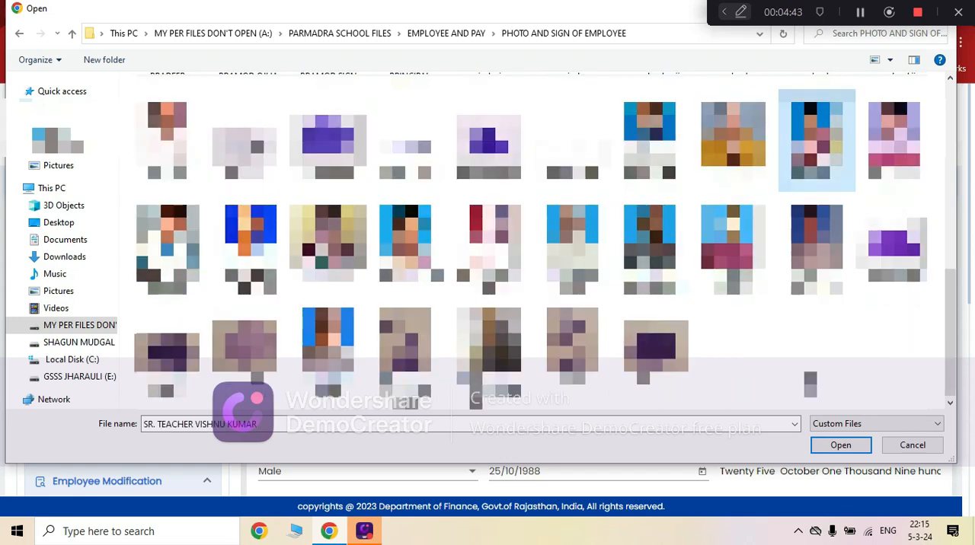
{"action": "left_click", "coordinate": [840, 445]}
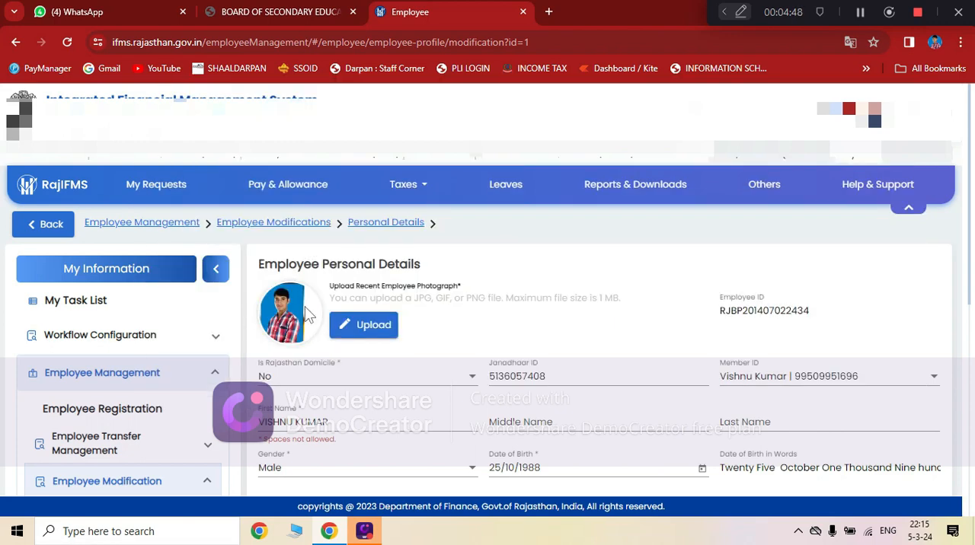
Set the employee's Religion to Hinduism in the personal details form.
{"action": "scroll", "coordinate": [658, 282], "scroll_direction": "down", "scroll_amount": 2}
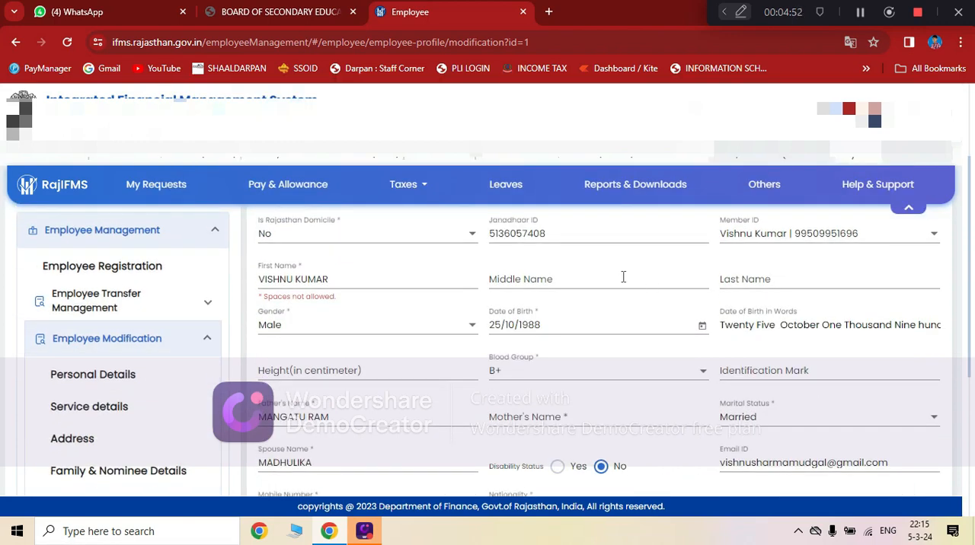
{"action": "scroll", "coordinate": [623, 277], "scroll_direction": "down", "scroll_amount": 1}
{"action": "left_click", "coordinate": [371, 291]}
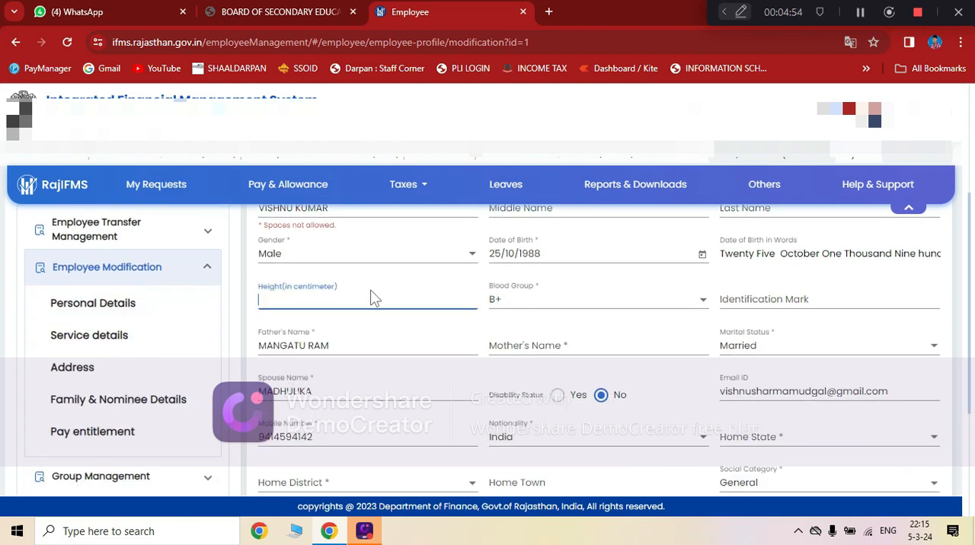
{"action": "left_click", "coordinate": [419, 347]}
{"action": "scroll", "coordinate": [708, 309], "scroll_direction": "down", "scroll_amount": 2}
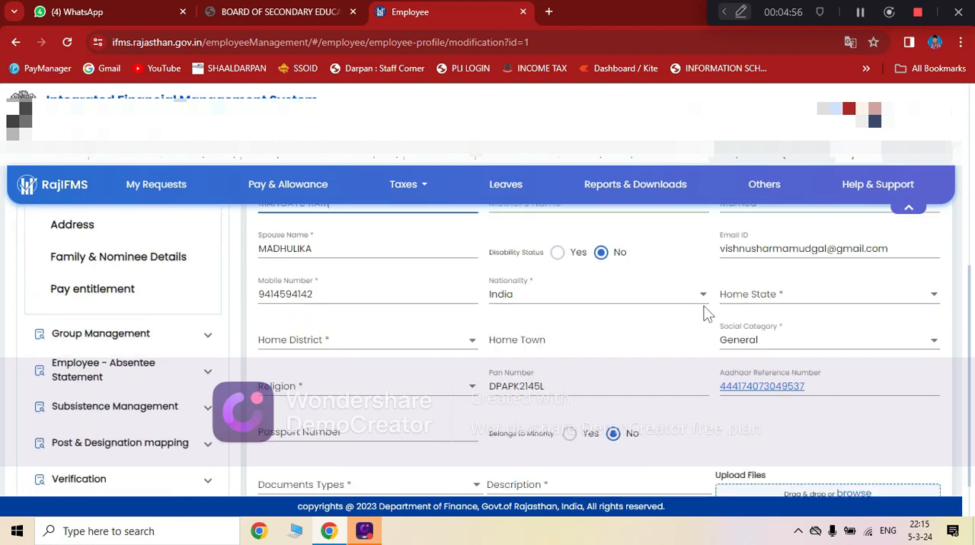
{"action": "scroll", "coordinate": [662, 326], "scroll_direction": "down", "scroll_amount": 1}
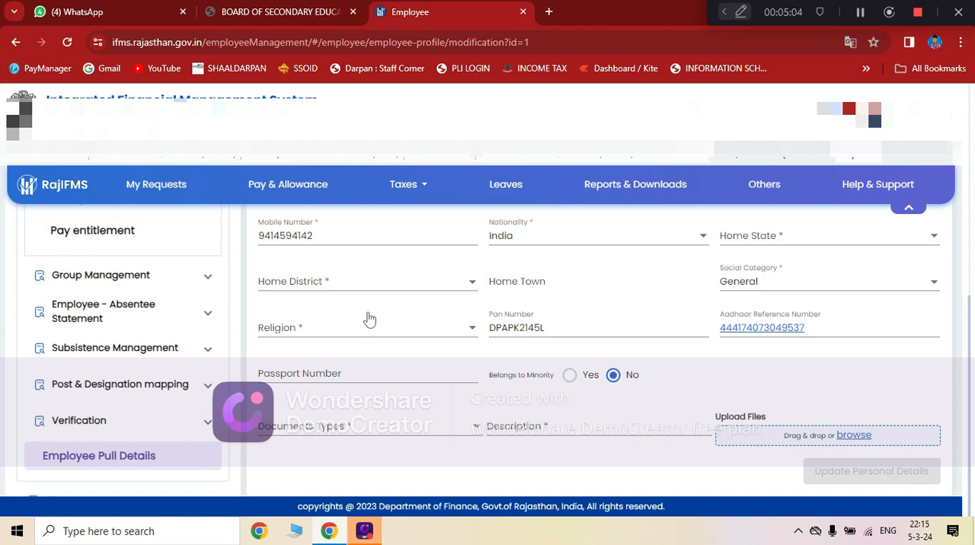
{"action": "left_click", "coordinate": [400, 287]}
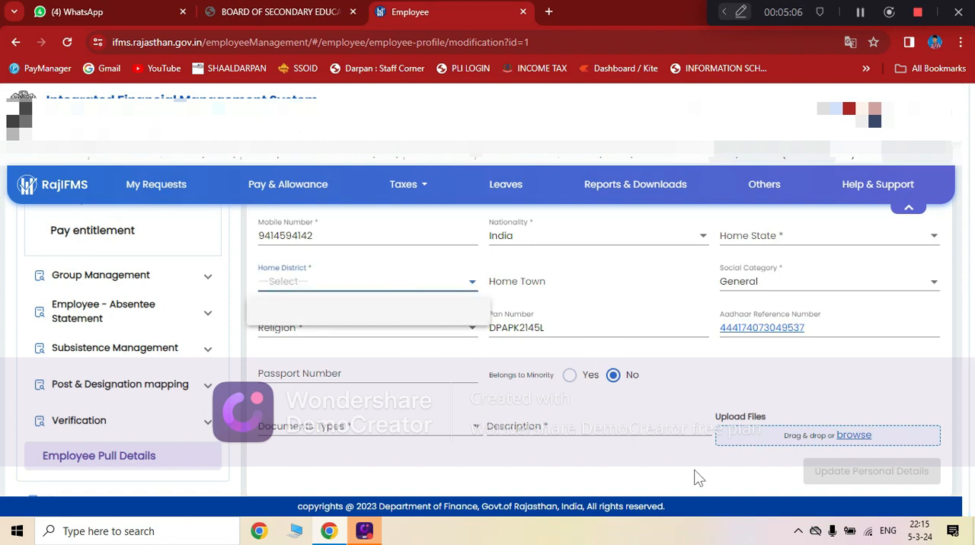
{"action": "left_click", "coordinate": [383, 343]}
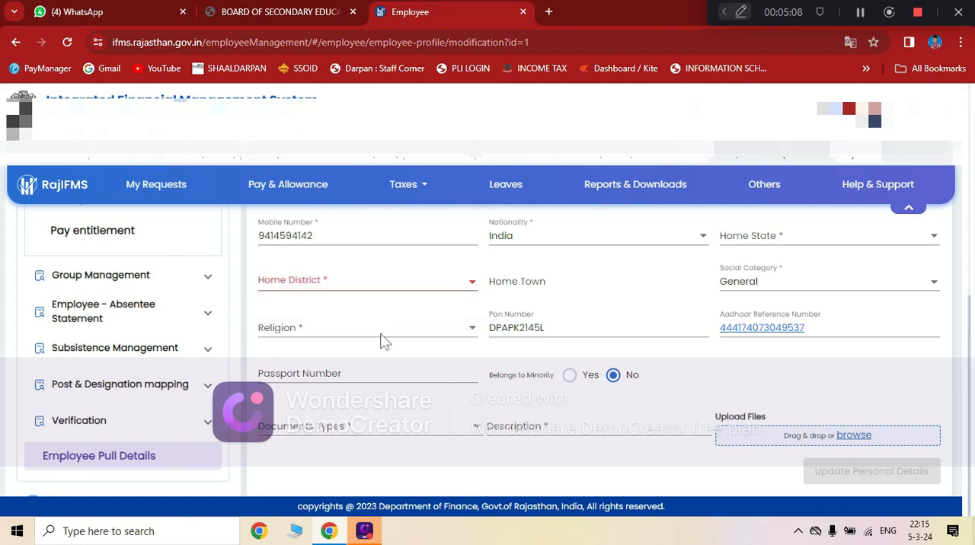
{"action": "left_click", "coordinate": [428, 332]}
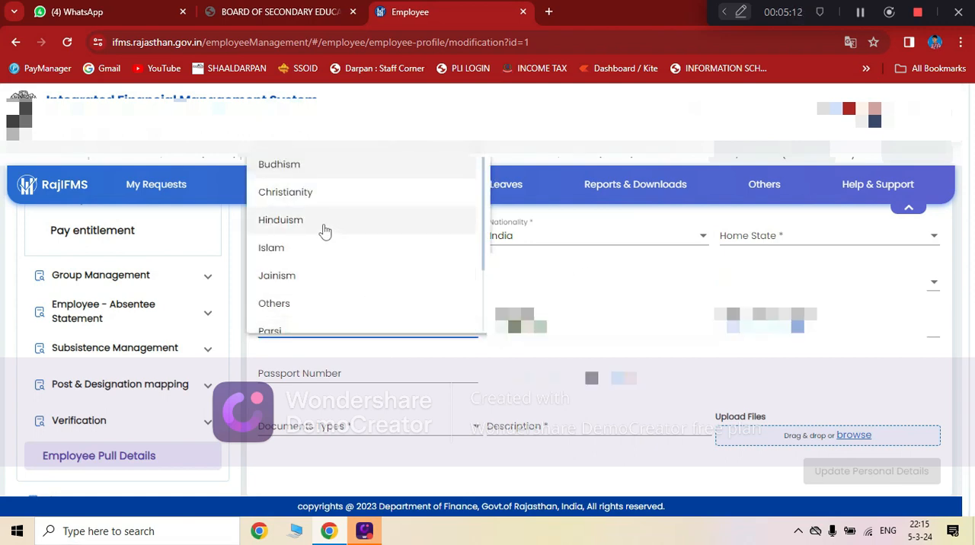
{"action": "left_click", "coordinate": [323, 223]}
{"action": "left_click", "coordinate": [384, 366]}
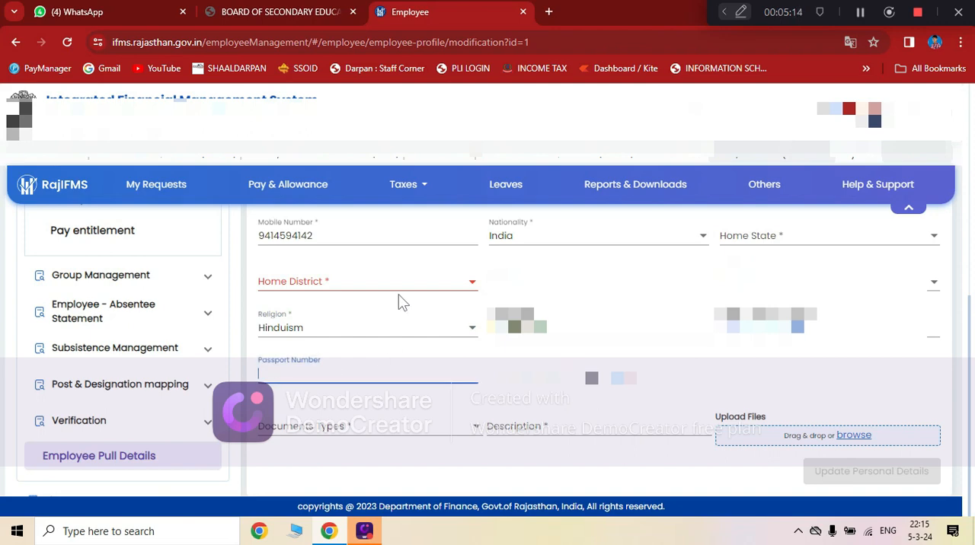
Set the Home State to Rajasthan and the Home District to Bharatpur.
{"action": "left_click", "coordinate": [398, 285]}
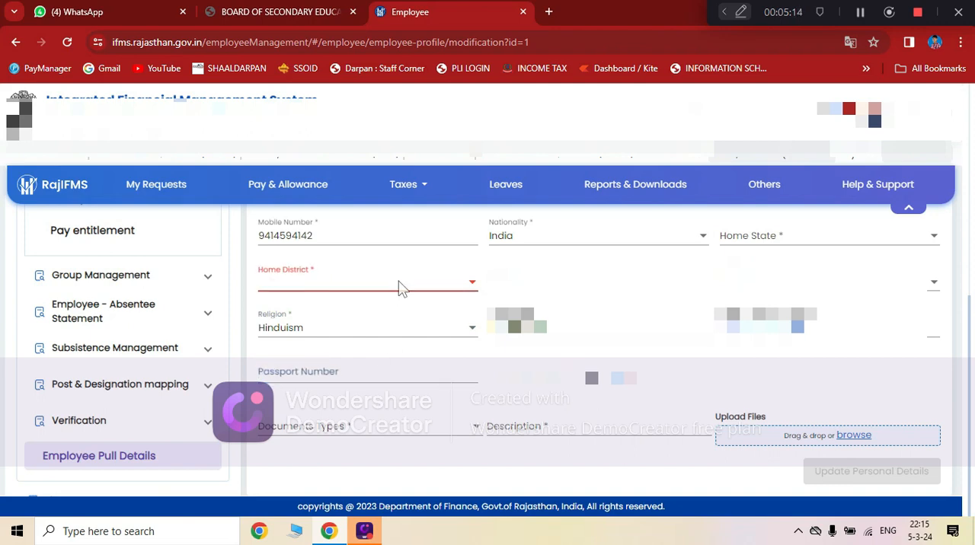
{"action": "left_click", "coordinate": [772, 239]}
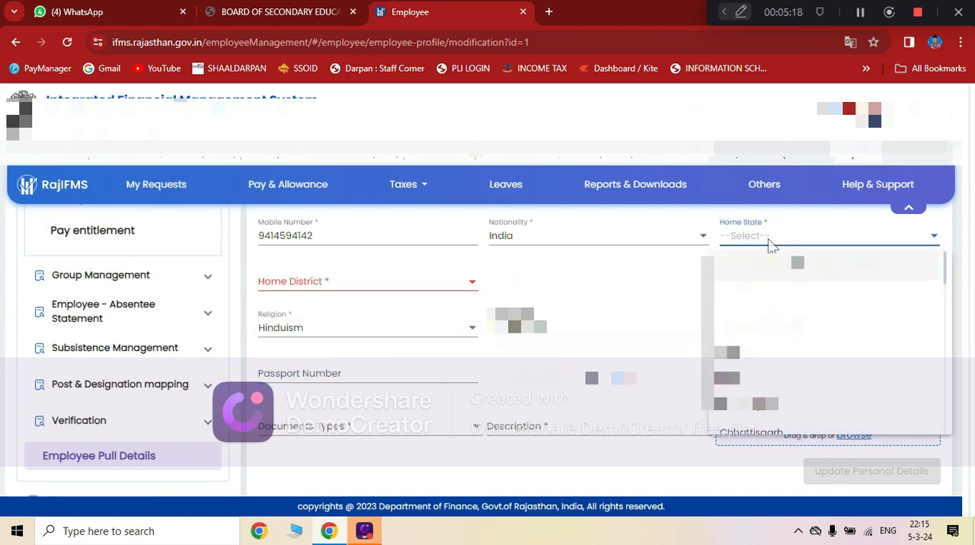
{"action": "scroll", "coordinate": [769, 343], "scroll_direction": "down", "scroll_amount": 5}
{"action": "left_click", "coordinate": [763, 425]}
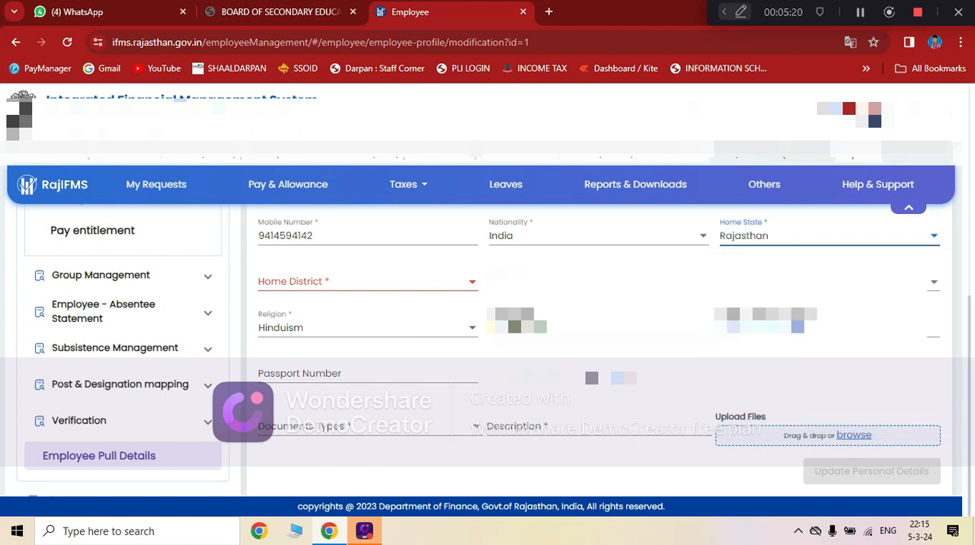
{"action": "left_click", "coordinate": [322, 287]}
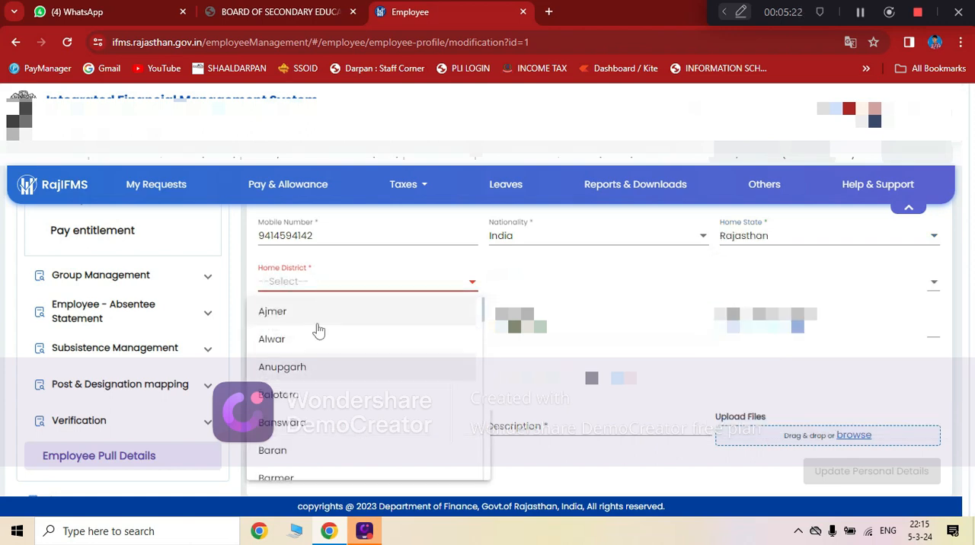
{"action": "scroll", "coordinate": [304, 434], "scroll_direction": "down", "scroll_amount": 2}
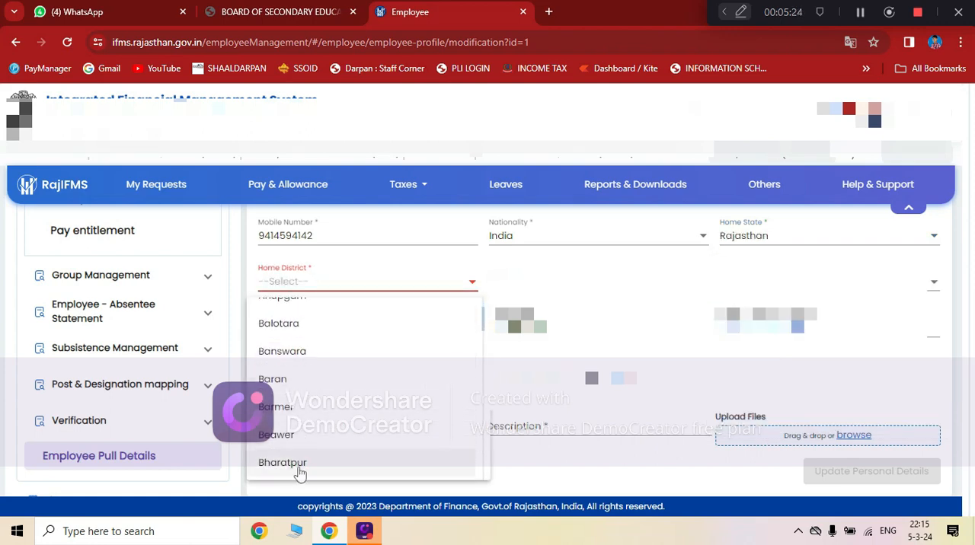
{"action": "left_click", "coordinate": [300, 464]}
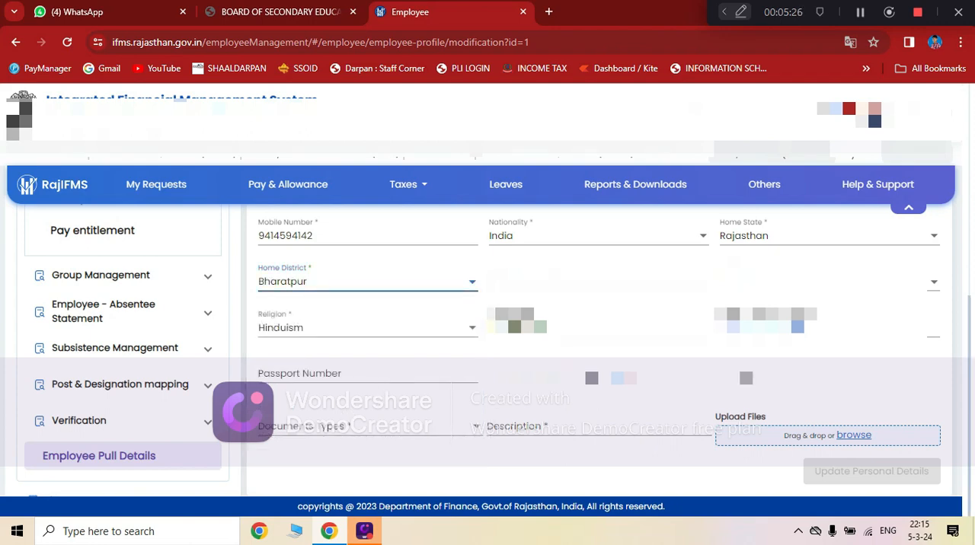
Set Is Rajasthan Domicile to Yes and split the employee's name, keeping the given name in First Name and entering the surname in Last Name.
{"action": "left_click", "coordinate": [745, 377]}
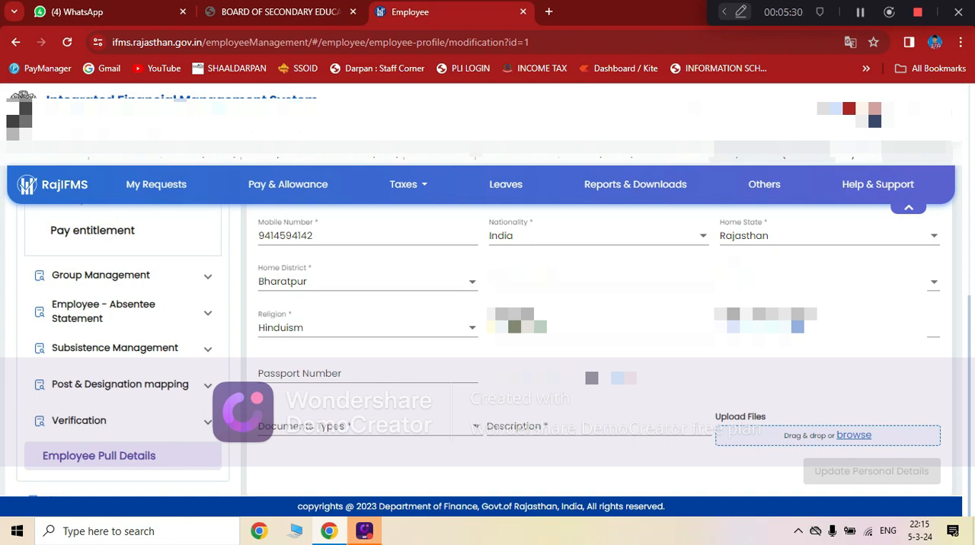
{"action": "scroll", "coordinate": [513, 390], "scroll_direction": "up", "scroll_amount": 4}
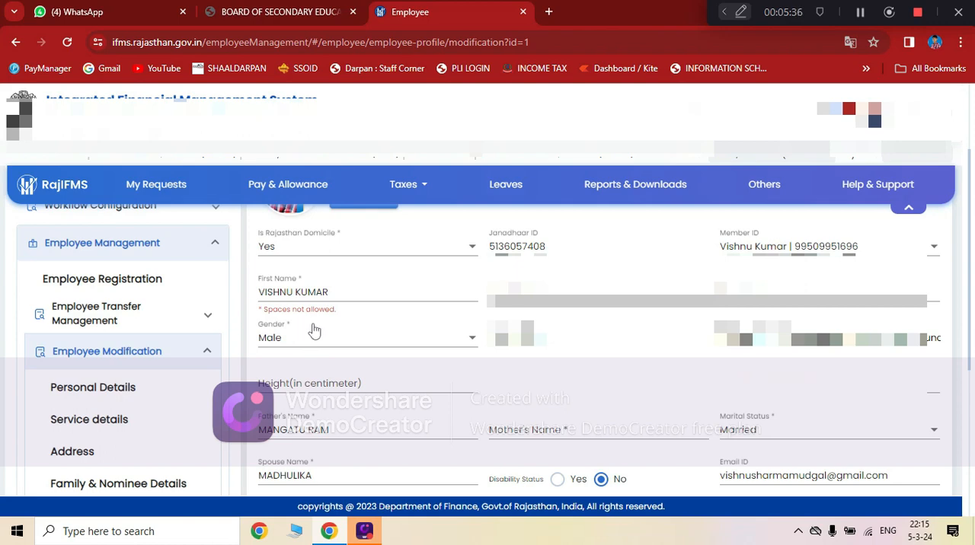
{"action": "left_click", "coordinate": [328, 292]}
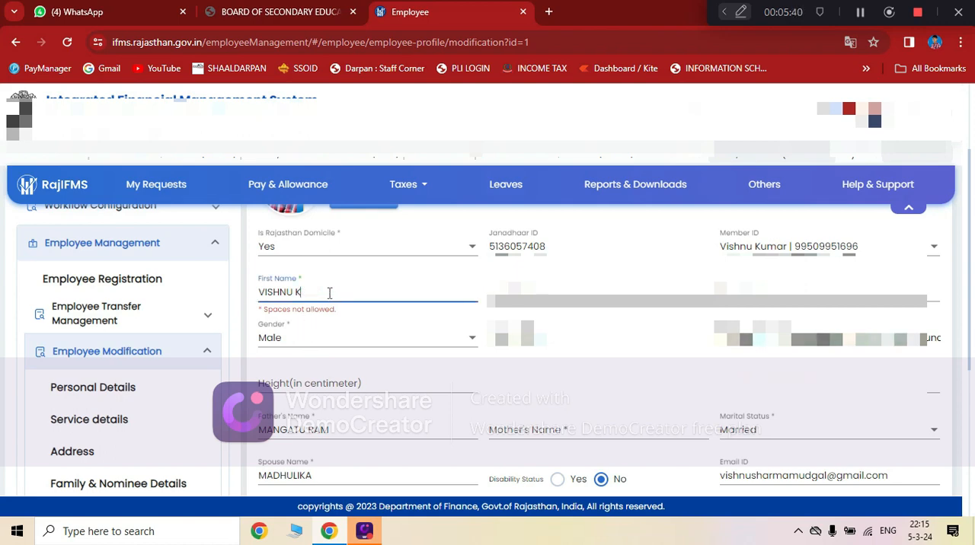
{"action": "key", "text": "BackSpace"}
{"action": "left_click", "coordinate": [798, 294]}
{"action": "type", "text": "KUMAR"}
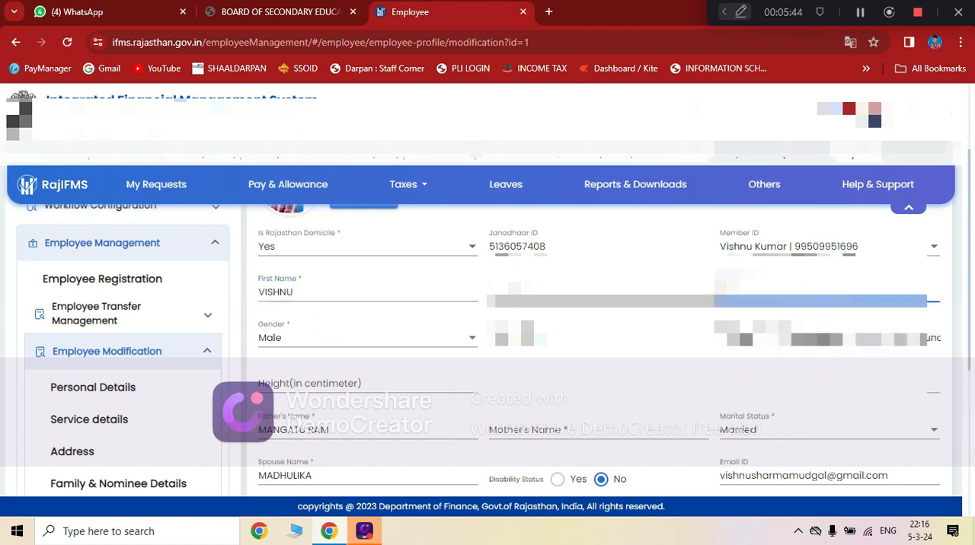
{"action": "left_click", "coordinate": [643, 325]}
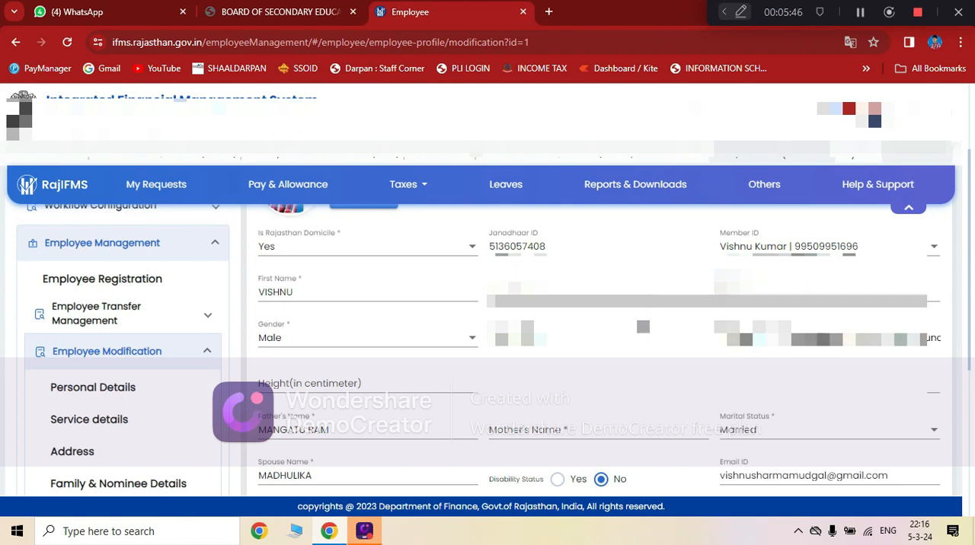
Choose DOB Certificate as the document type and enter the description 10TH MARKSHEET.
{"action": "scroll", "coordinate": [444, 359], "scroll_direction": "down", "scroll_amount": 4}
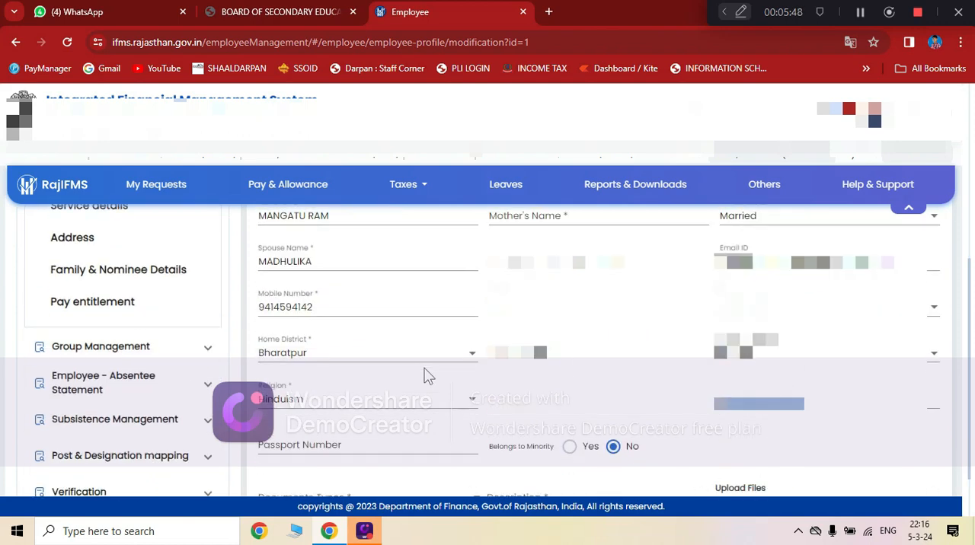
{"action": "left_click", "coordinate": [404, 434]}
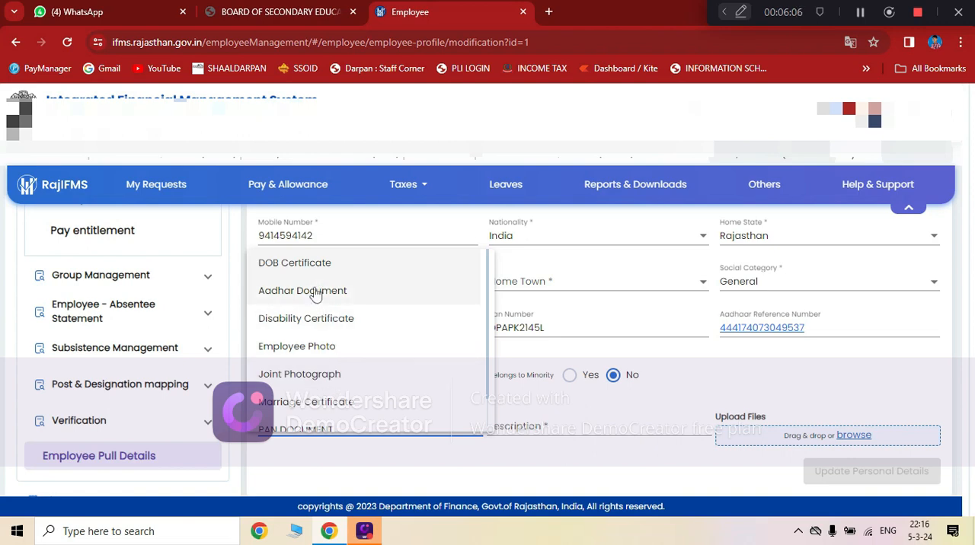
{"action": "left_click", "coordinate": [320, 263]}
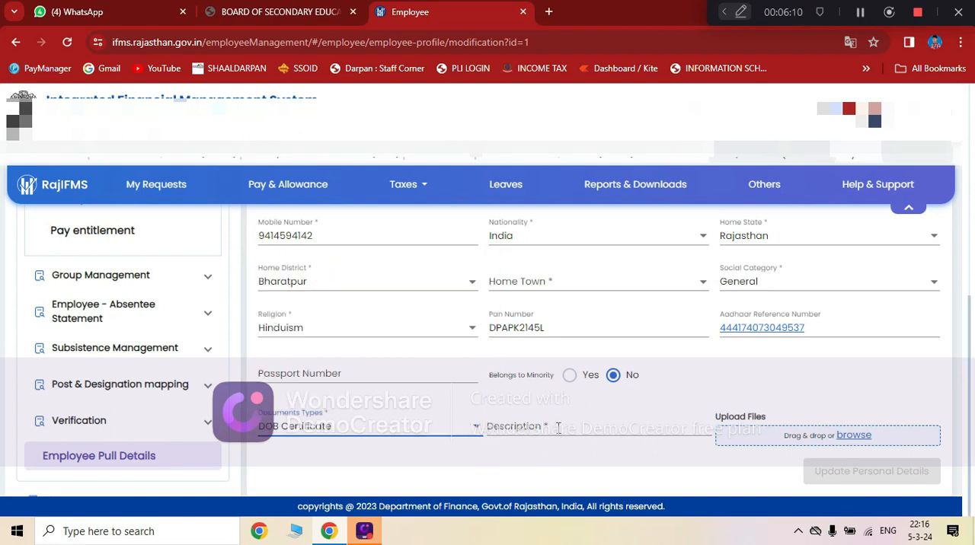
{"action": "left_click", "coordinate": [559, 428]}
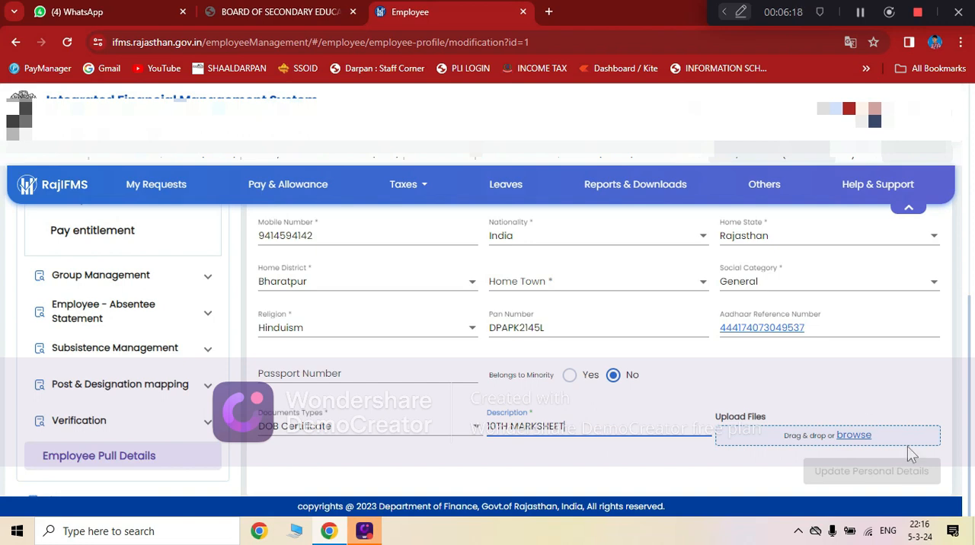
Browse drive A: to the DOCUMENTS FILES folder and upload the employee's Aadhaar PDF as the DOB Certificate file.
{"action": "left_click", "coordinate": [854, 436]}
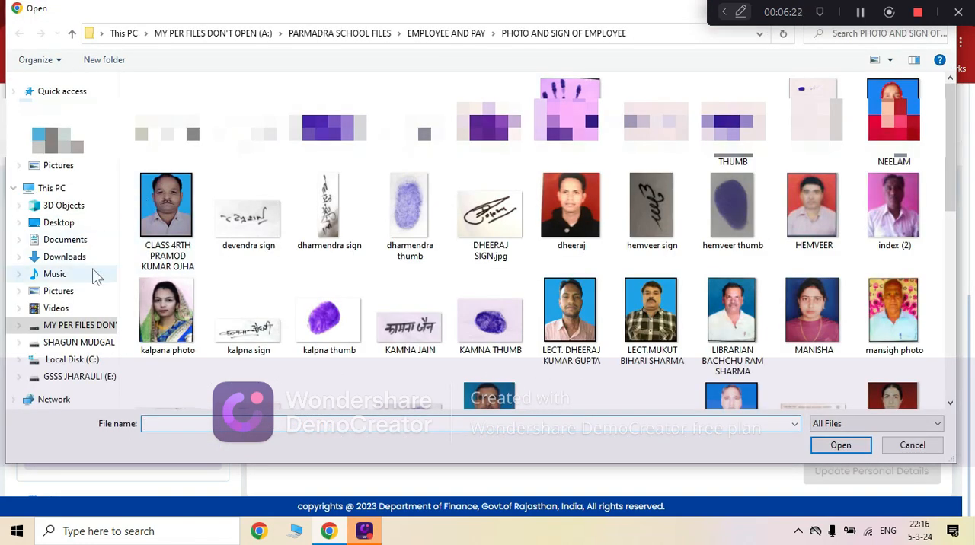
{"action": "left_click", "coordinate": [82, 328]}
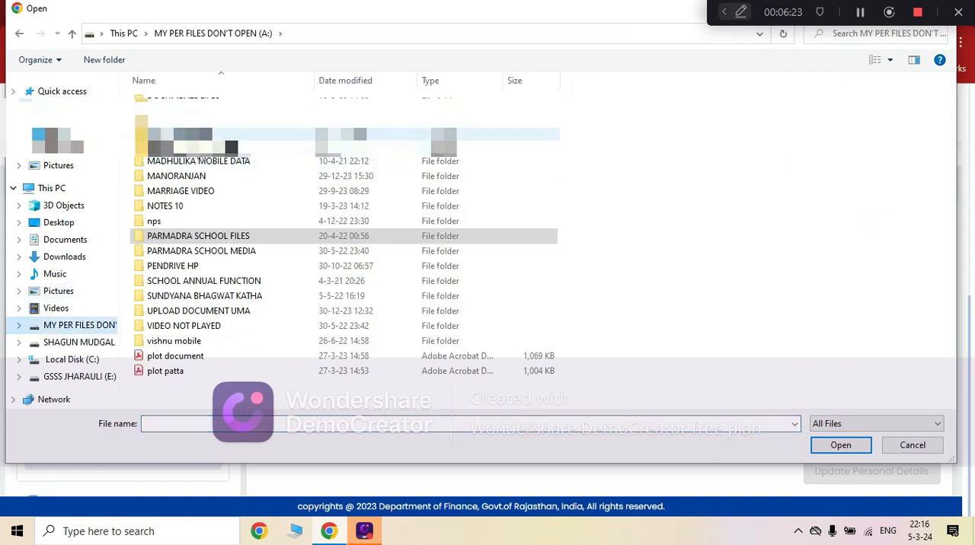
{"action": "double_click", "coordinate": [179, 101]}
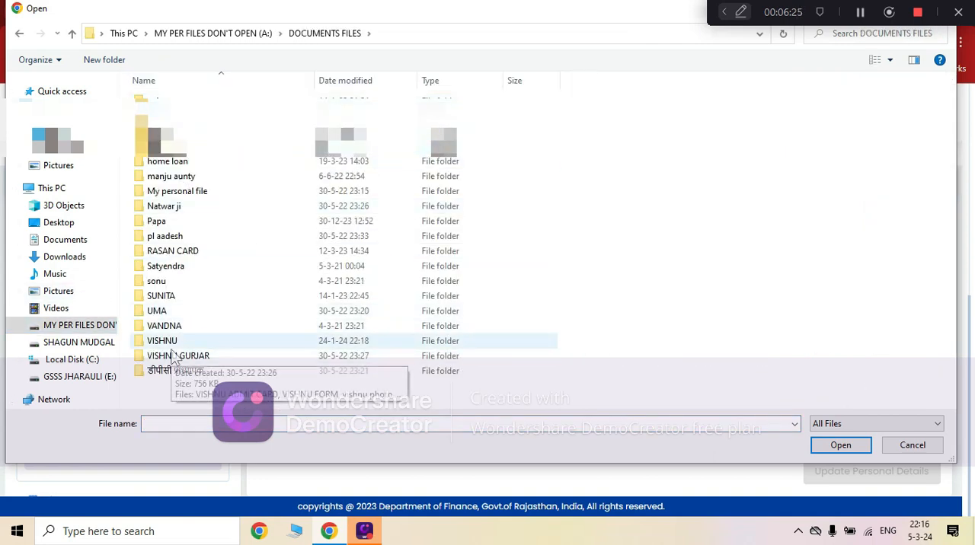
{"action": "double_click", "coordinate": [185, 340]}
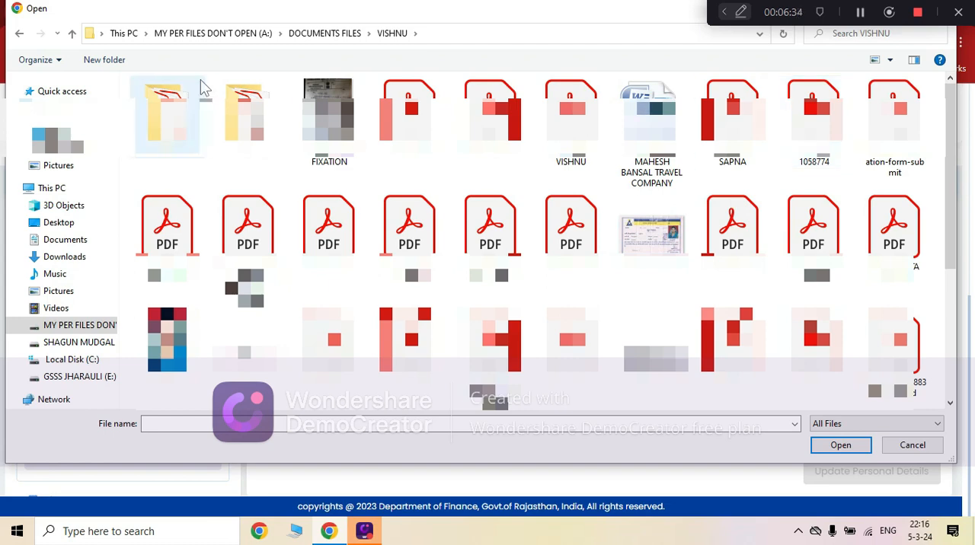
{"action": "left_click", "coordinate": [19, 34]}
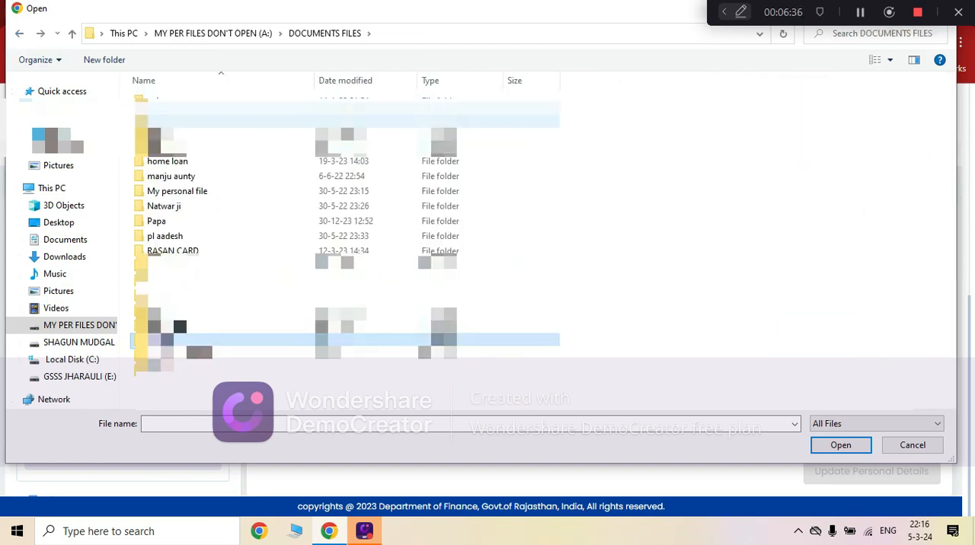
{"action": "left_click", "coordinate": [860, 14]}
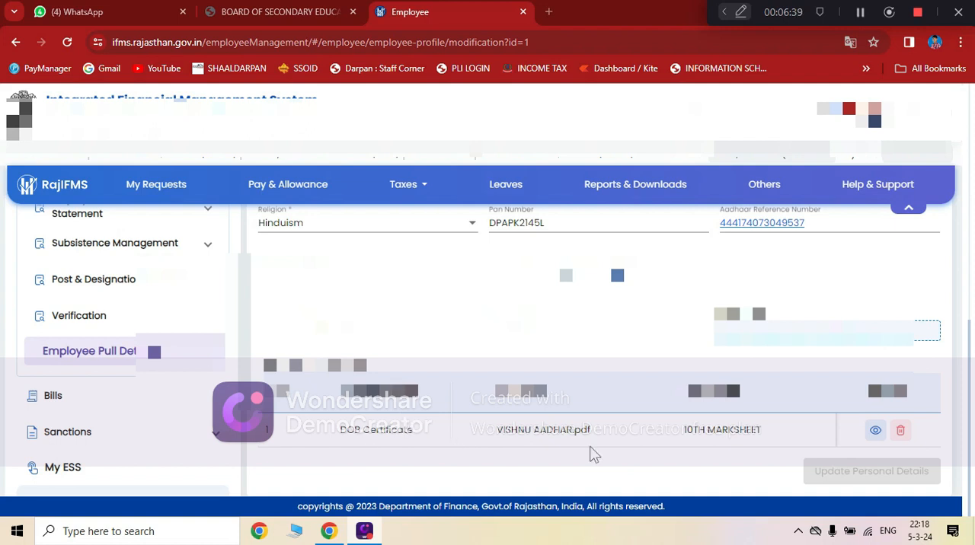
Preview the uploaded DOB Certificate file and review the filled-in personal details form.
{"action": "left_click", "coordinate": [875, 431]}
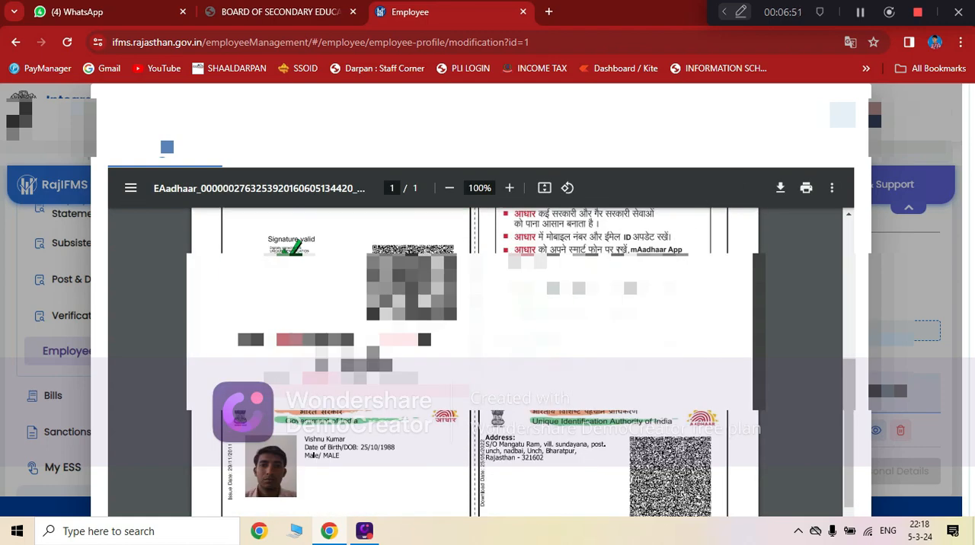
{"action": "left_click", "coordinate": [842, 115]}
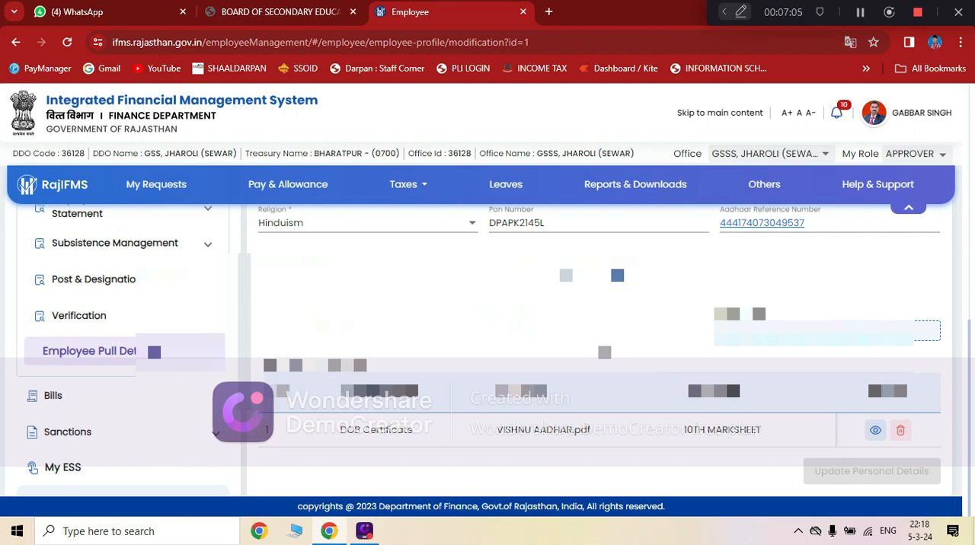
{"action": "scroll", "coordinate": [594, 350], "scroll_direction": "up", "scroll_amount": 10}
{"action": "scroll", "coordinate": [594, 350], "scroll_direction": "up", "scroll_amount": 1}
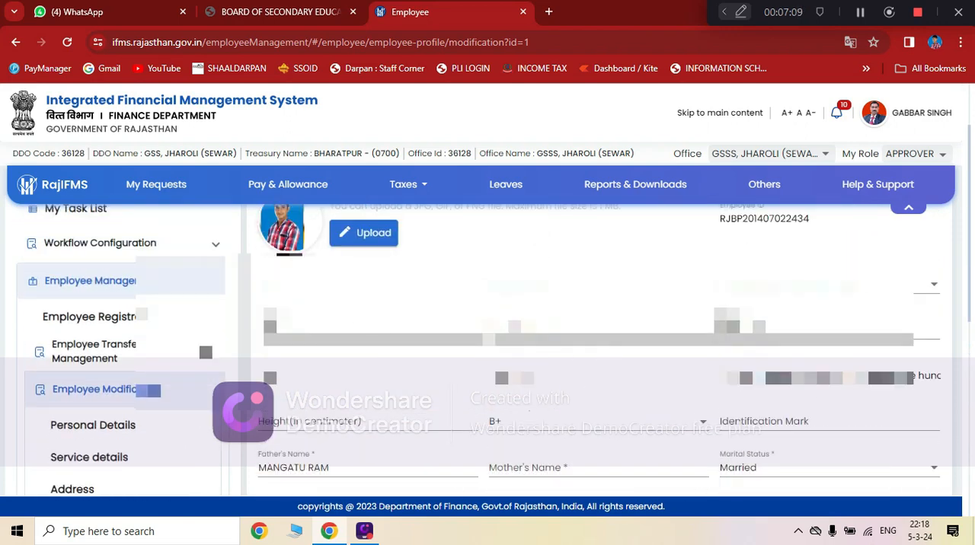
{"action": "scroll", "coordinate": [594, 350], "scroll_direction": "down", "scroll_amount": 1}
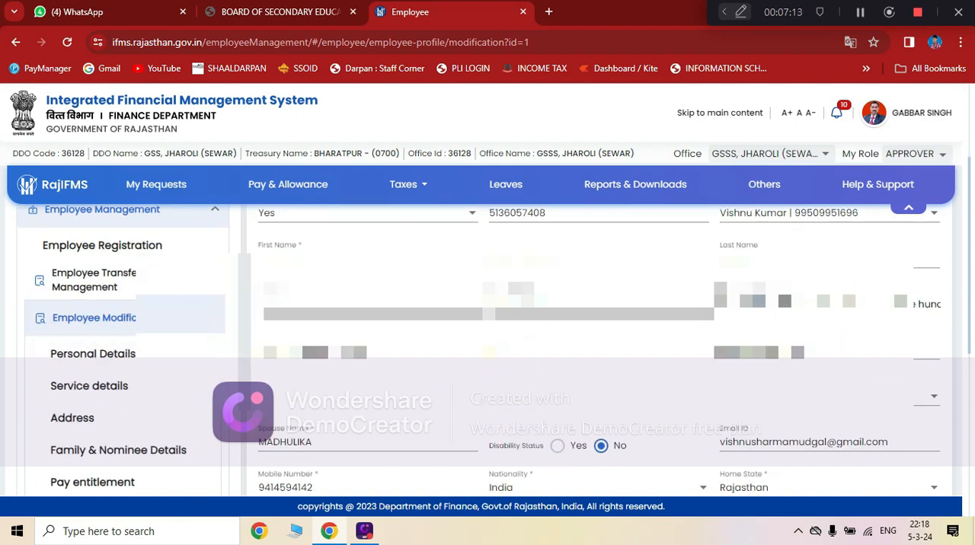
{"action": "scroll", "coordinate": [836, 442], "scroll_direction": "down", "scroll_amount": 6}
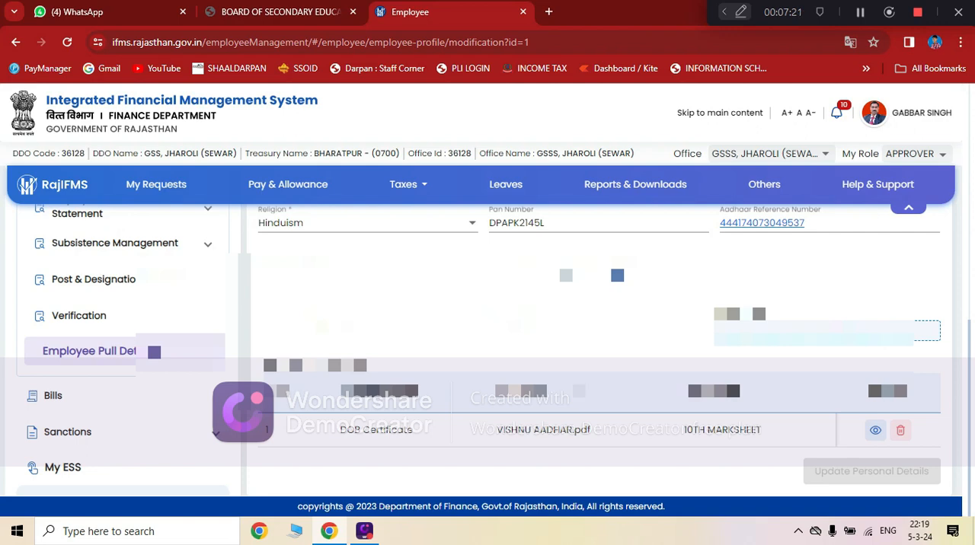
{"action": "scroll", "coordinate": [851, 472], "scroll_direction": "up", "scroll_amount": 1}
{"action": "scroll", "coordinate": [598, 343], "scroll_direction": "up", "scroll_amount": 3}
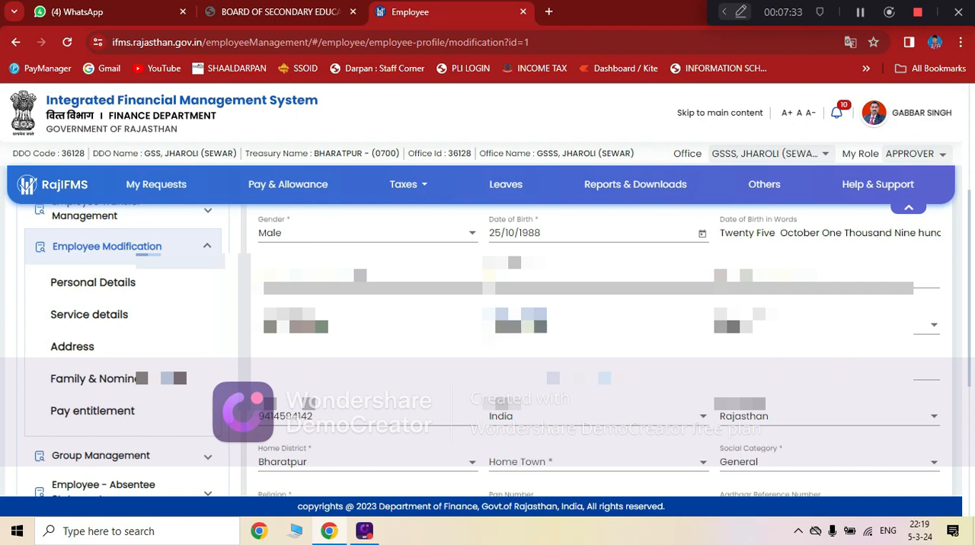
{"action": "scroll", "coordinate": [487, 350], "scroll_direction": "up", "scroll_amount": 2}
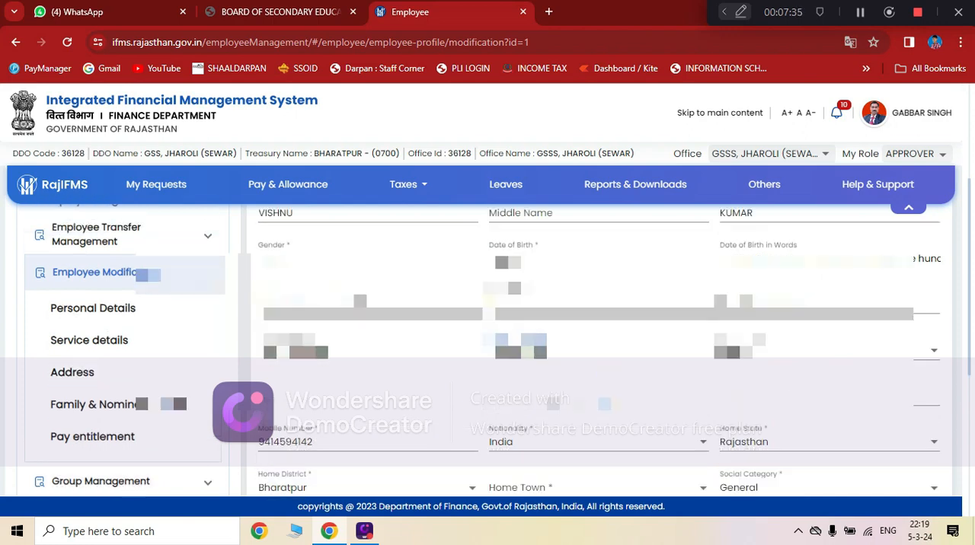
{"action": "scroll", "coordinate": [488, 350], "scroll_direction": "down", "scroll_amount": 3}
{"action": "scroll", "coordinate": [487, 350], "scroll_direction": "down", "scroll_amount": 3}
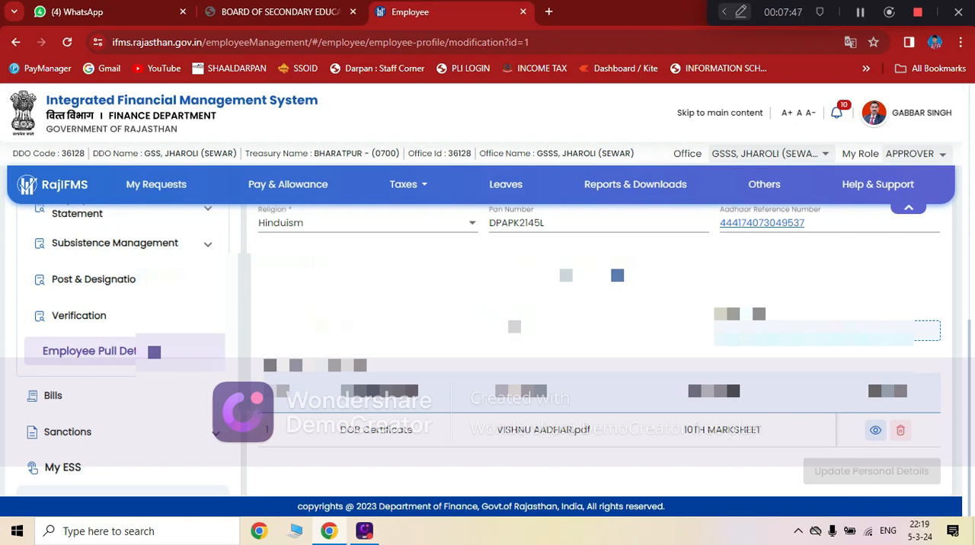
Open the Service details modification form for the first employee in the list.
{"action": "scroll", "coordinate": [154, 351], "scroll_direction": "up", "scroll_amount": 3}
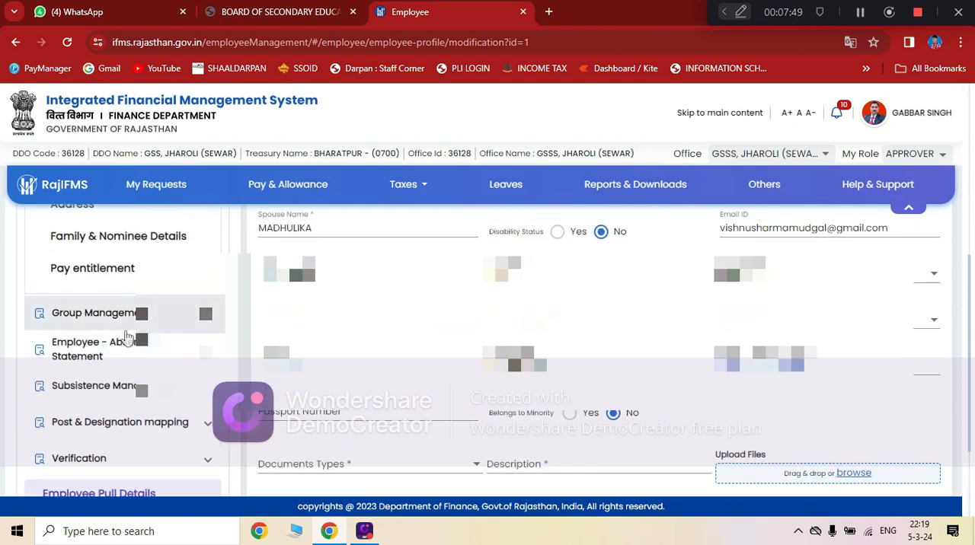
{"action": "scroll", "coordinate": [133, 288], "scroll_direction": "up", "scroll_amount": 2}
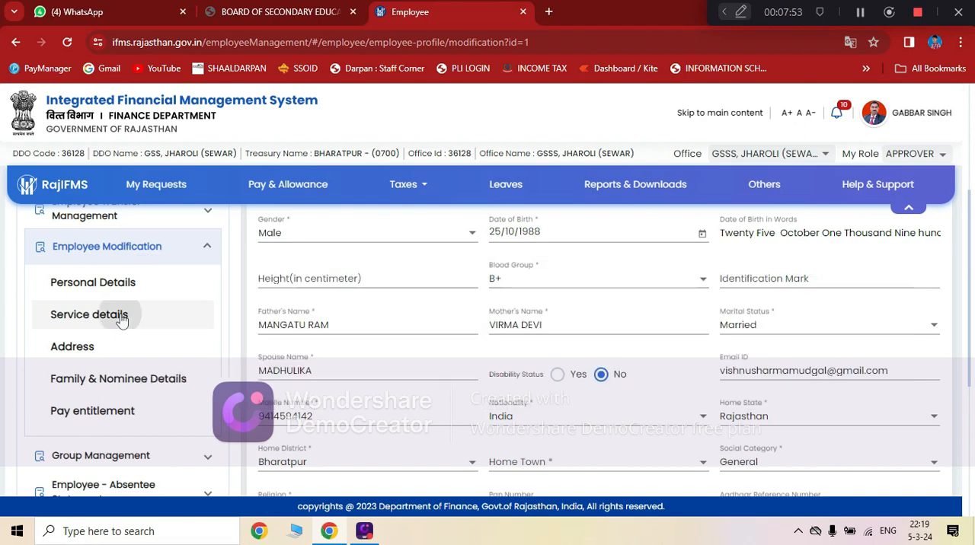
{"action": "left_click", "coordinate": [127, 317]}
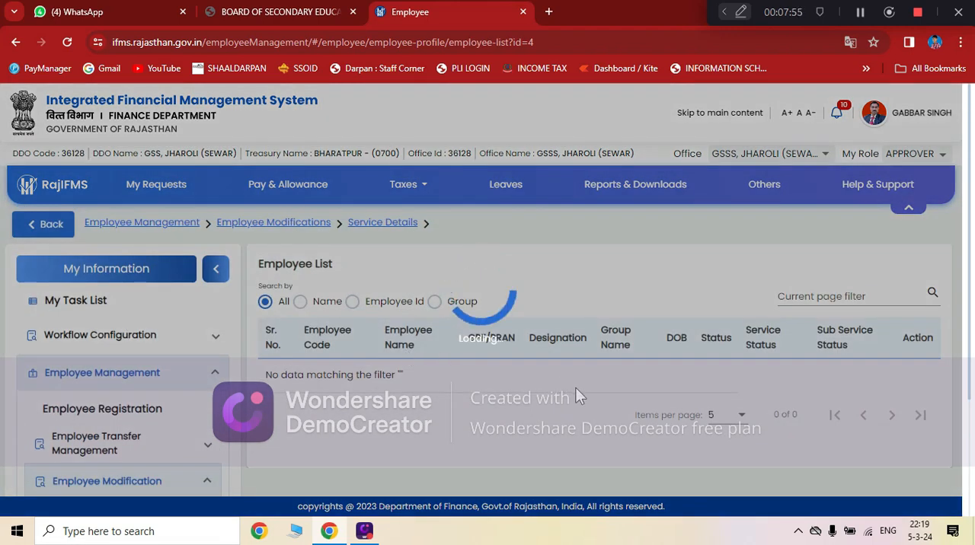
{"action": "scroll", "coordinate": [575, 384], "scroll_direction": "down", "scroll_amount": 2}
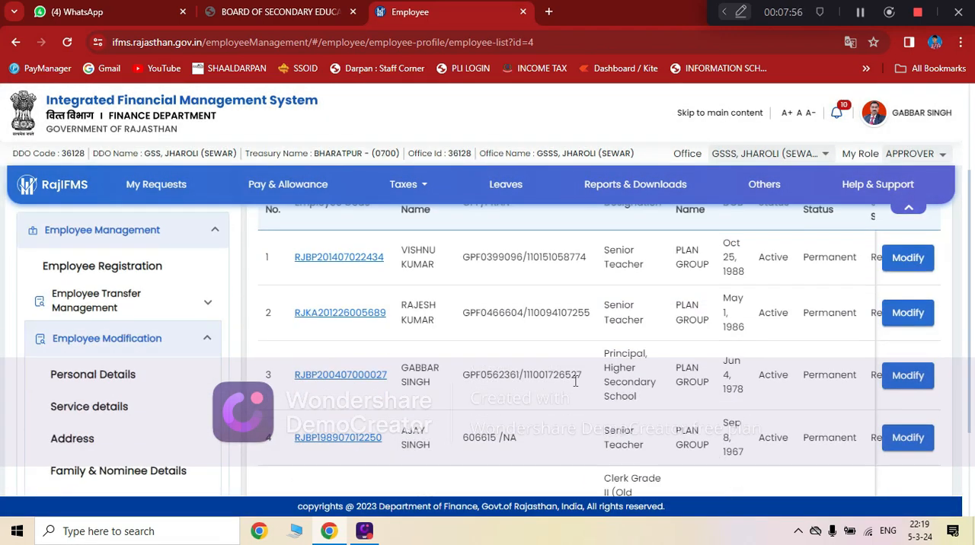
{"action": "left_click", "coordinate": [908, 258]}
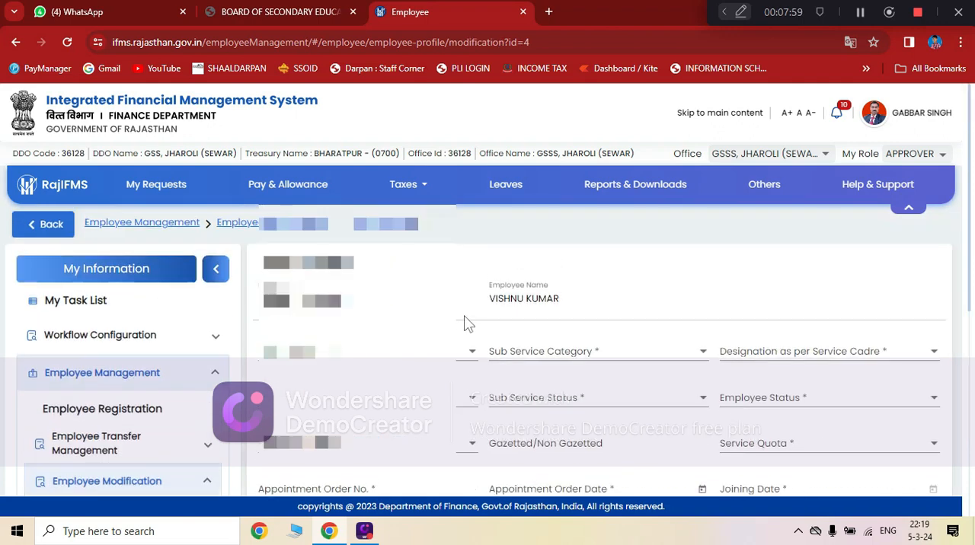
Examine the service details fields and the document types offered for the supporting upload.
{"action": "scroll", "coordinate": [461, 333], "scroll_direction": "down", "scroll_amount": 3}
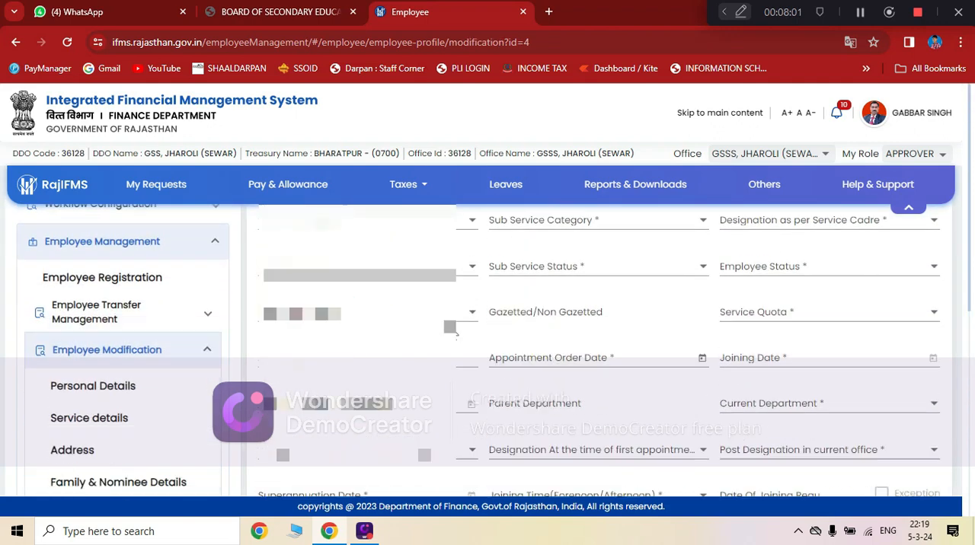
{"action": "scroll", "coordinate": [455, 333], "scroll_direction": "down", "scroll_amount": 2}
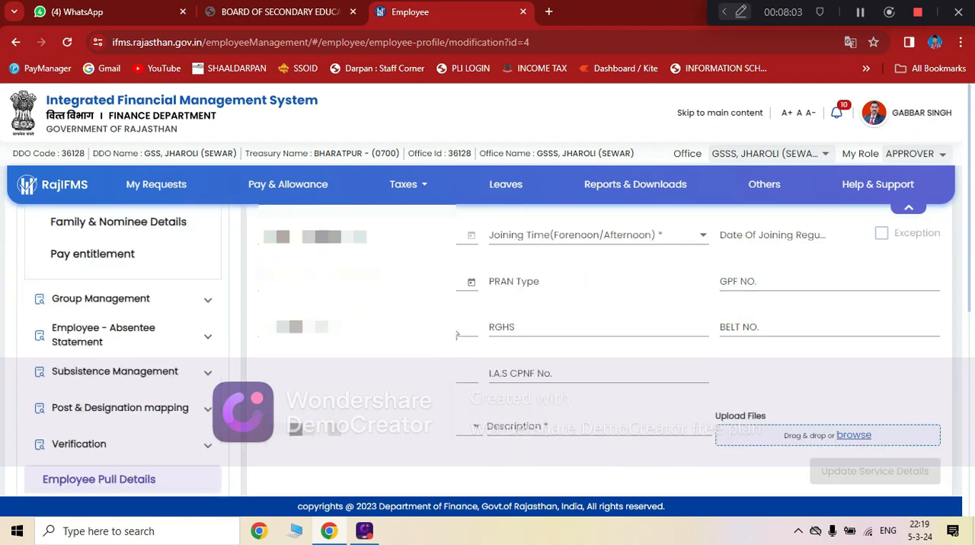
{"action": "scroll", "coordinate": [450, 328], "scroll_direction": "up", "scroll_amount": 3}
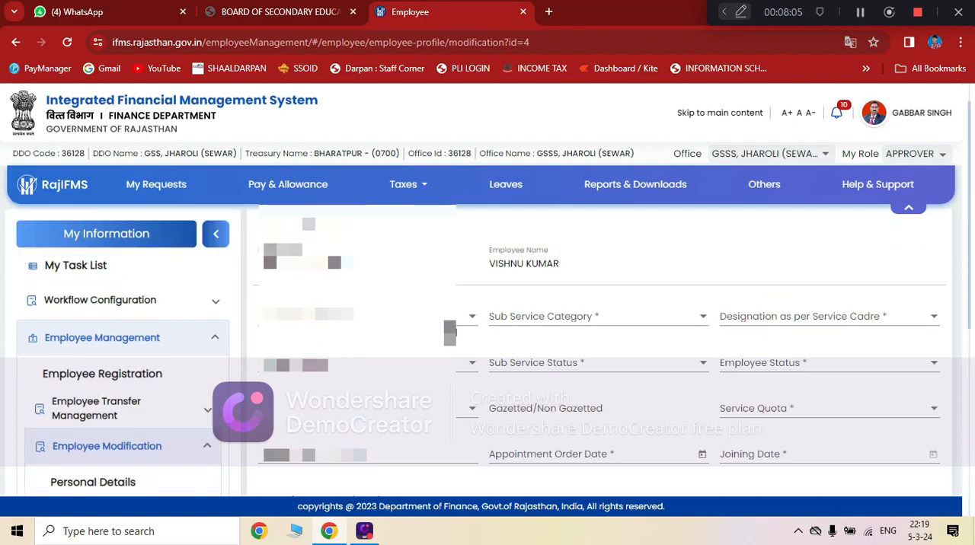
{"action": "scroll", "coordinate": [450, 332], "scroll_direction": "down", "scroll_amount": 5}
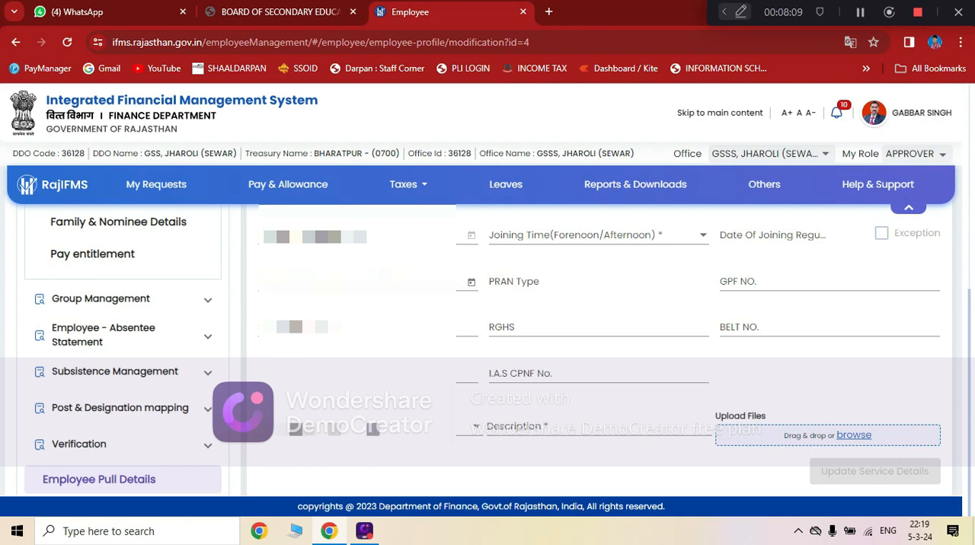
{"action": "left_click", "coordinate": [372, 429]}
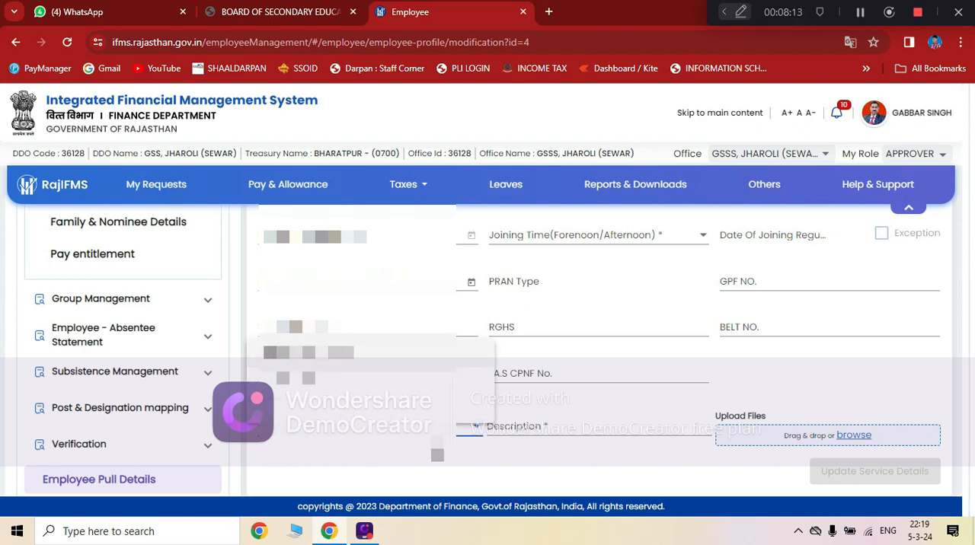
{"action": "left_click", "coordinate": [669, 474]}
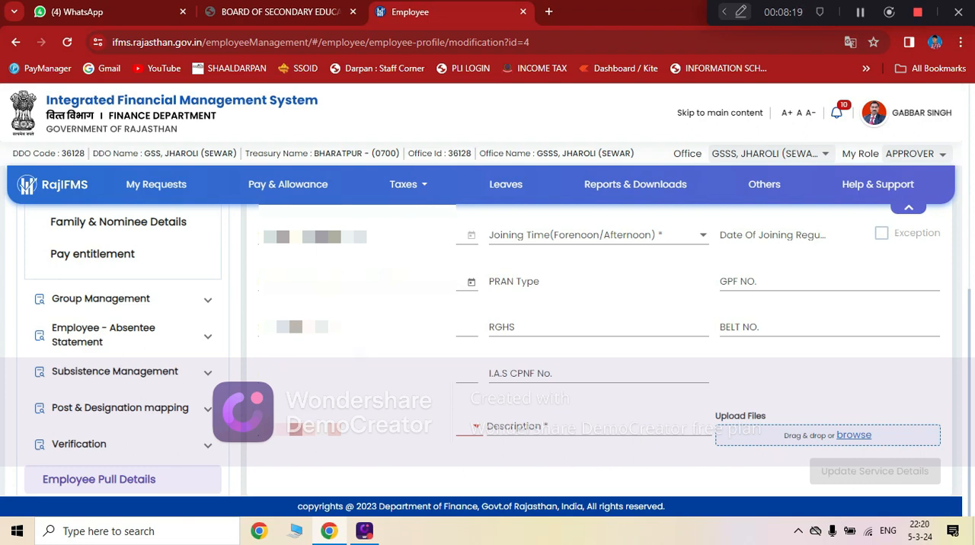
{"action": "scroll", "coordinate": [487, 343], "scroll_direction": "up", "scroll_amount": 1}
{"action": "scroll", "coordinate": [488, 343], "scroll_direction": "up", "scroll_amount": 5}
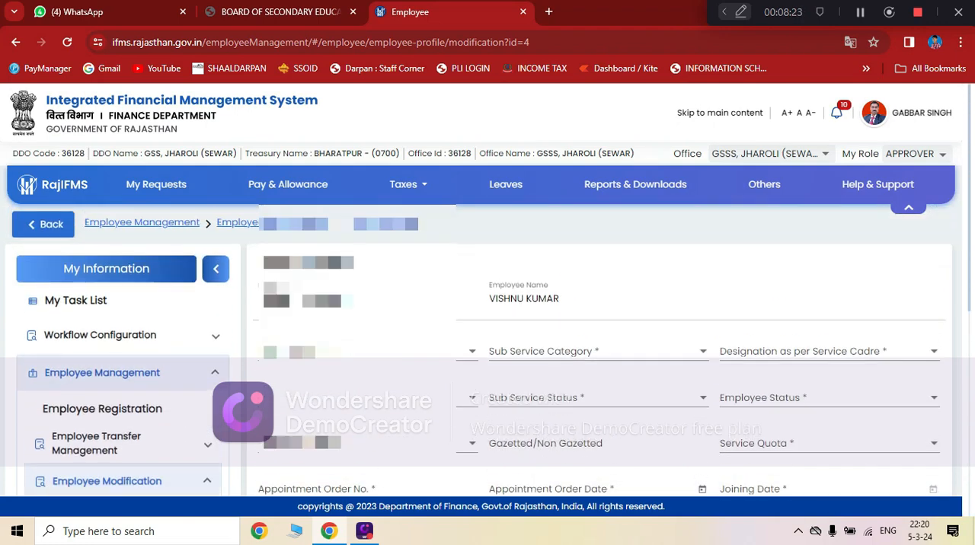
{"action": "scroll", "coordinate": [488, 343], "scroll_direction": "down", "scroll_amount": 2}
{"action": "scroll", "coordinate": [487, 343], "scroll_direction": "up", "scroll_amount": 2}
Open the Pay entitlement details of the first employee in the list.
{"action": "scroll", "coordinate": [163, 418], "scroll_direction": "down", "scroll_amount": 2}
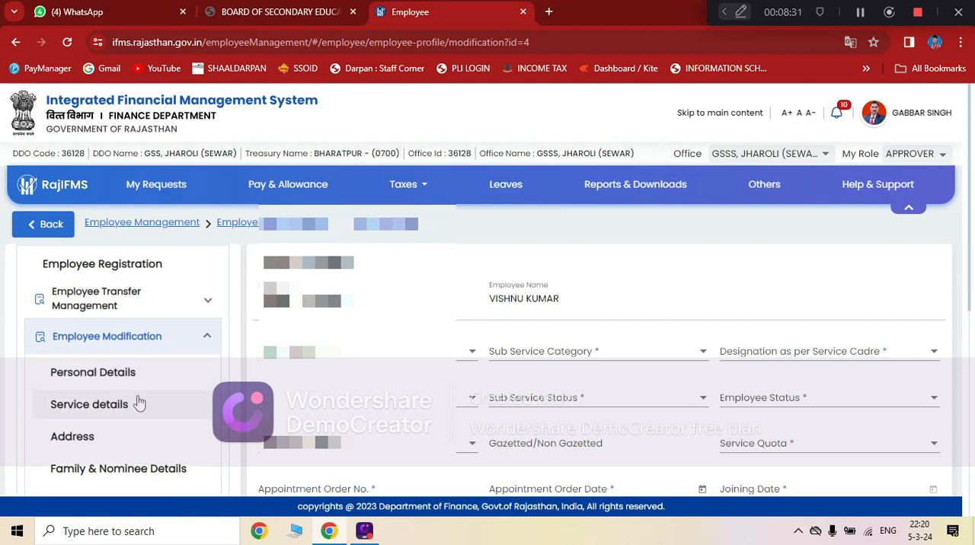
{"action": "scroll", "coordinate": [137, 415], "scroll_direction": "down", "scroll_amount": 1}
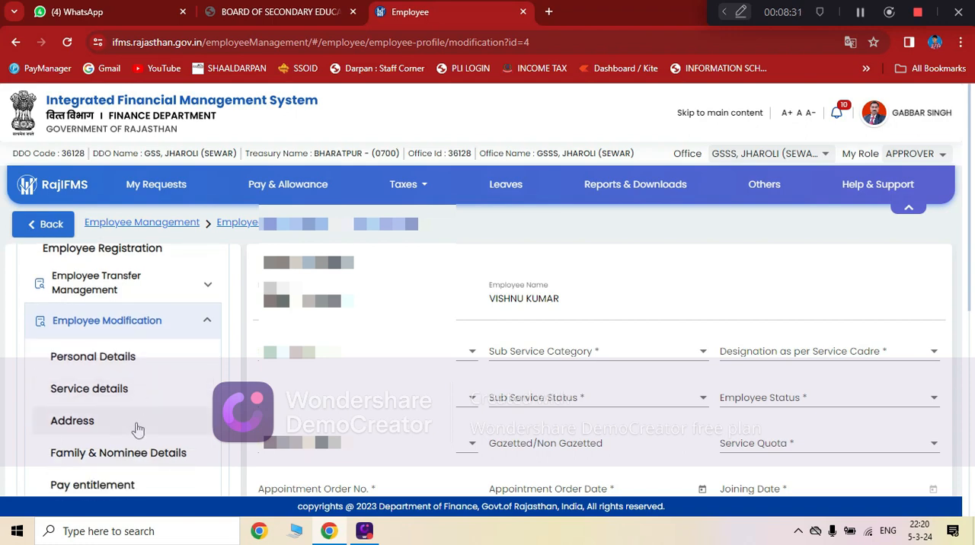
{"action": "left_click", "coordinate": [127, 491]}
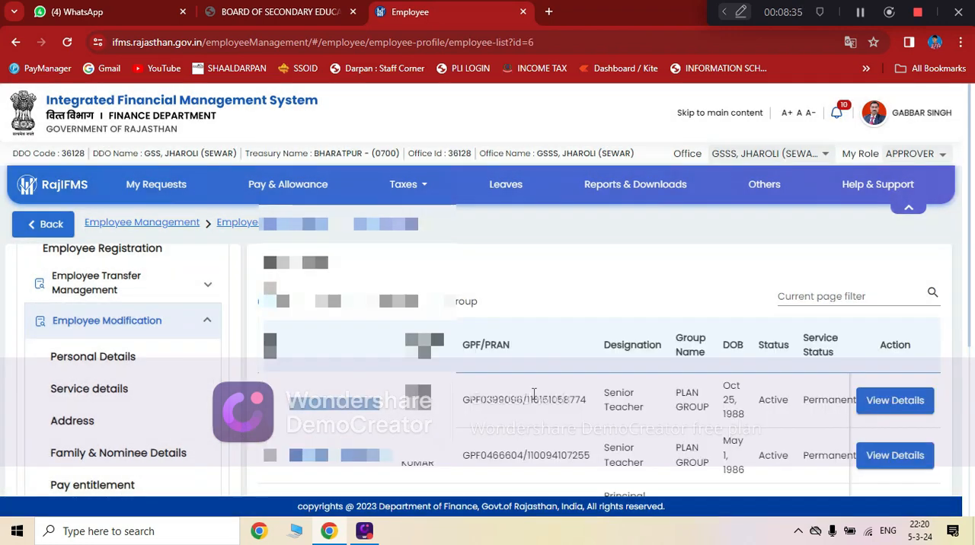
{"action": "scroll", "coordinate": [564, 371], "scroll_direction": "down", "scroll_amount": 2}
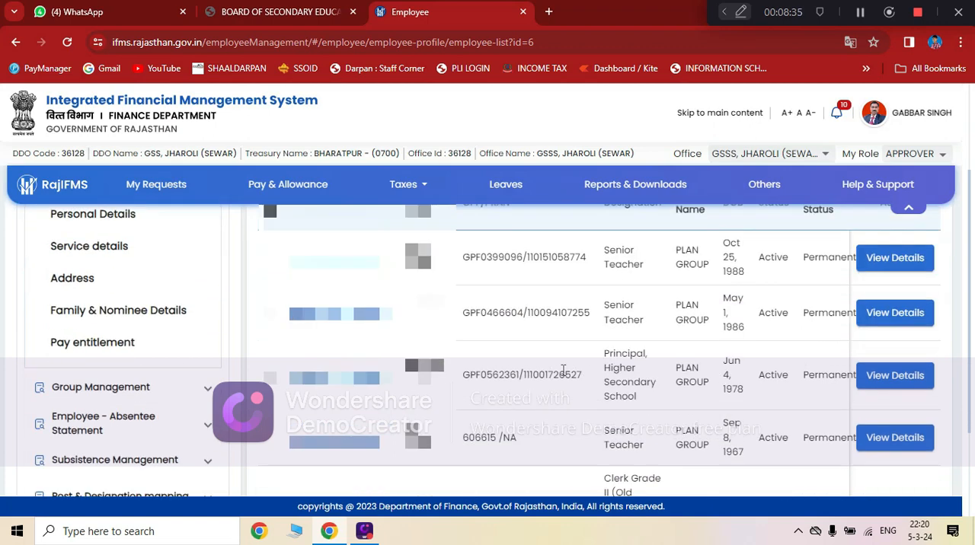
{"action": "left_click", "coordinate": [888, 259]}
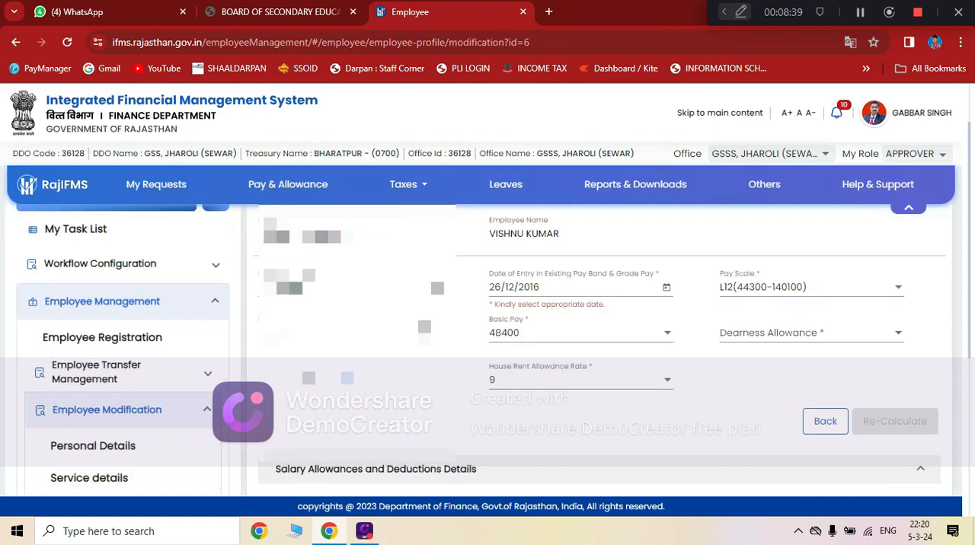
Set the employee's Dearness Allowance to 46 in the pay entitlement details.
{"action": "scroll", "coordinate": [594, 343], "scroll_direction": "down", "scroll_amount": 1}
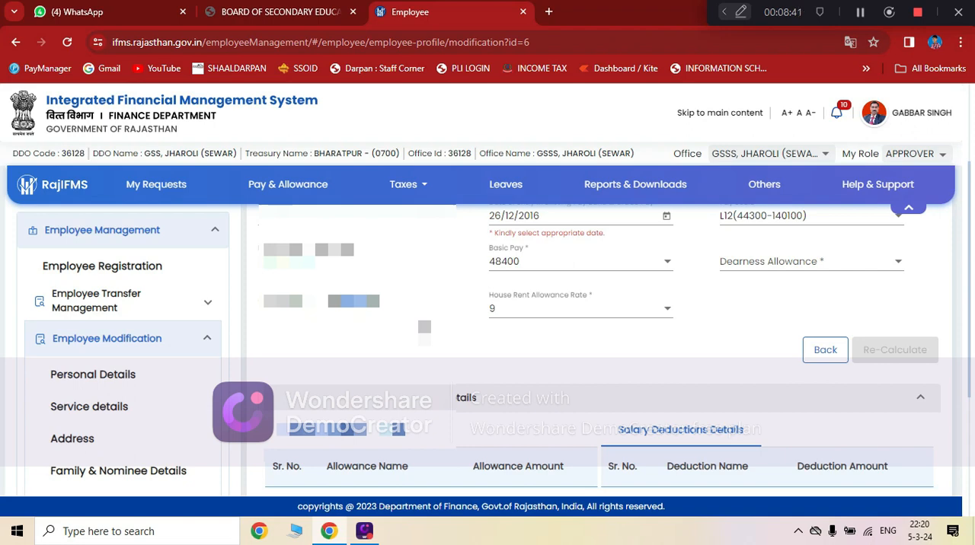
{"action": "left_click", "coordinate": [782, 272]}
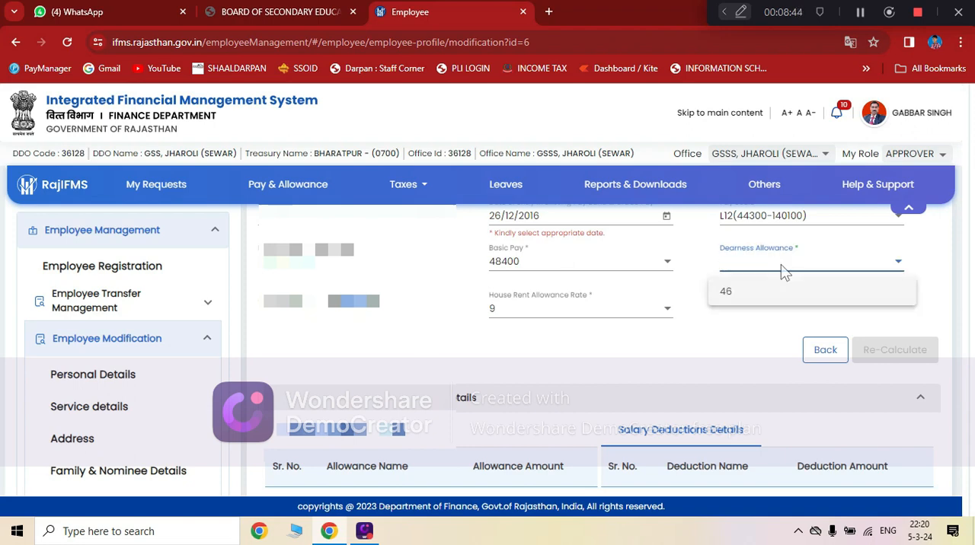
{"action": "left_click", "coordinate": [754, 294]}
{"action": "scroll", "coordinate": [685, 312], "scroll_direction": "up", "scroll_amount": 2}
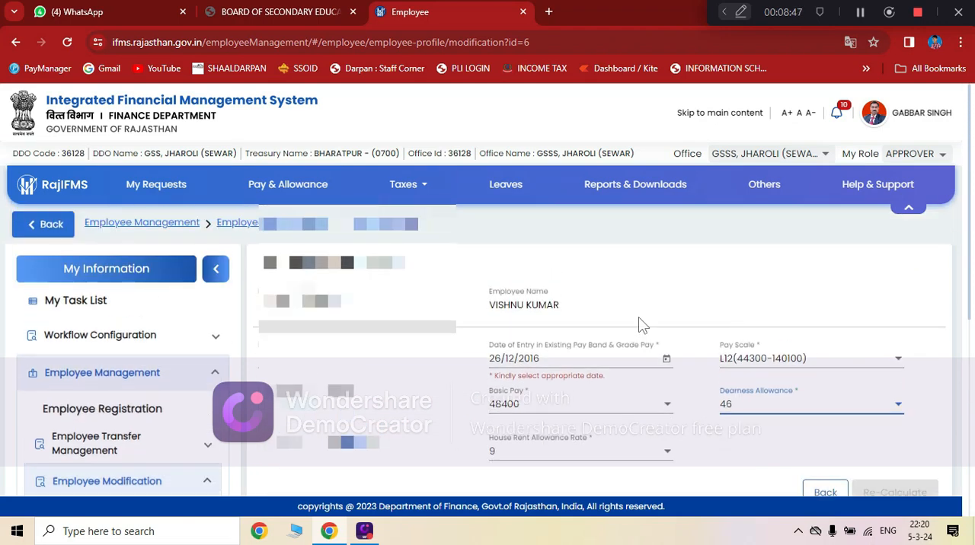
{"action": "scroll", "coordinate": [699, 312], "scroll_direction": "down", "scroll_amount": 1}
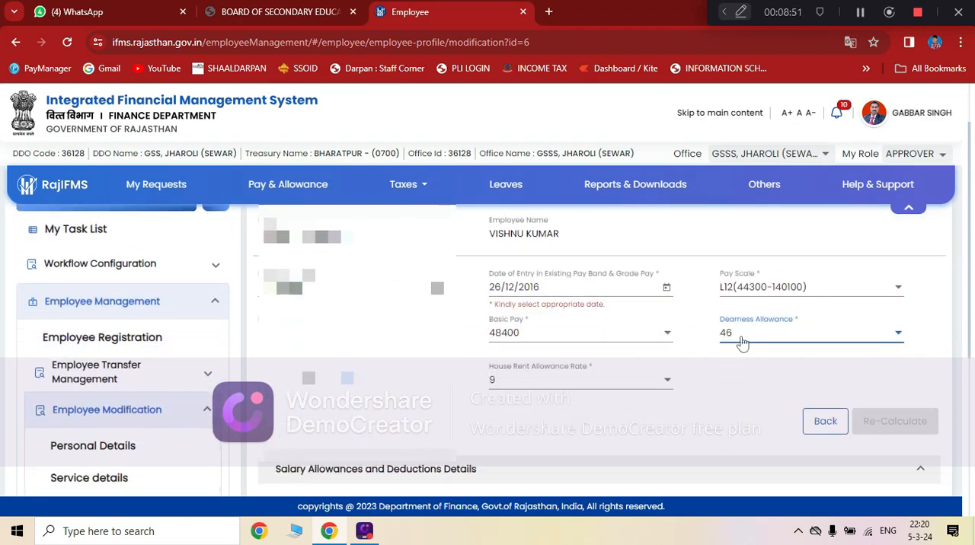
Set the Date of Entry in Existing Pay Band & Grade Pay to 1 February 2024 (1/2/2024).
{"action": "left_click", "coordinate": [567, 290]}
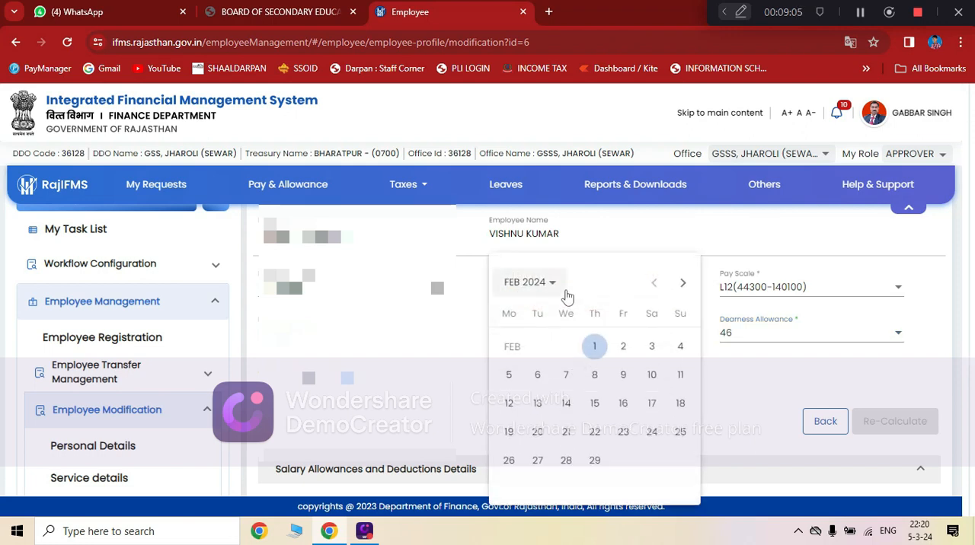
{"action": "left_click", "coordinate": [539, 283]}
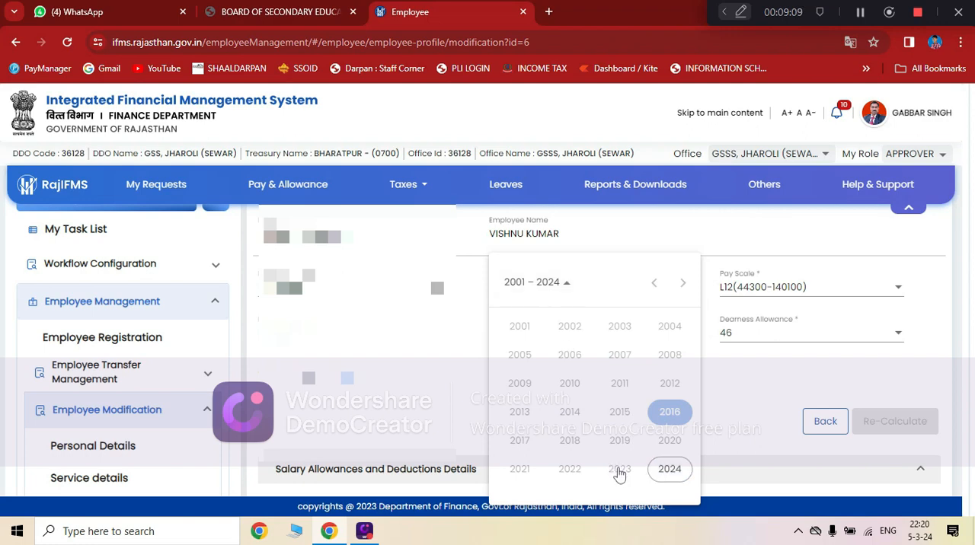
{"action": "left_click", "coordinate": [538, 287]}
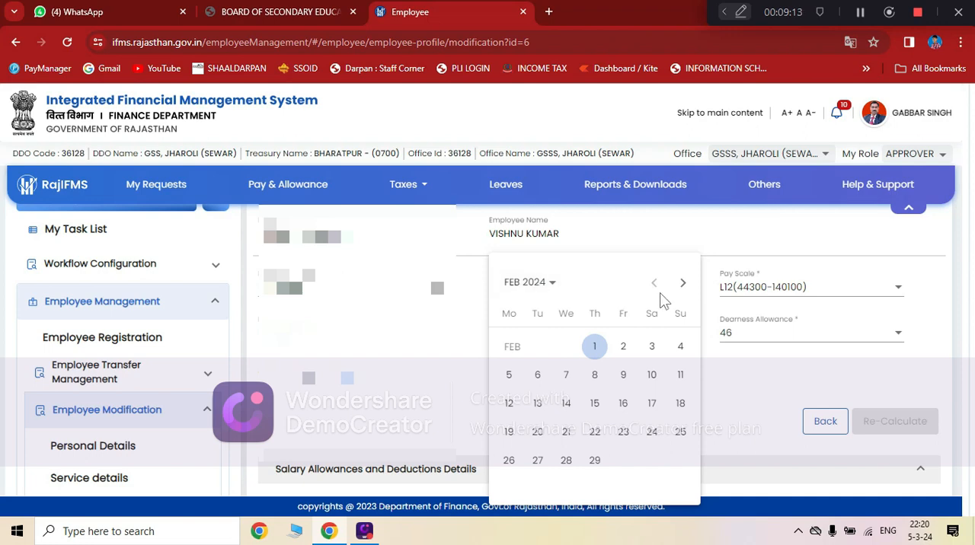
{"action": "left_click", "coordinate": [533, 287]}
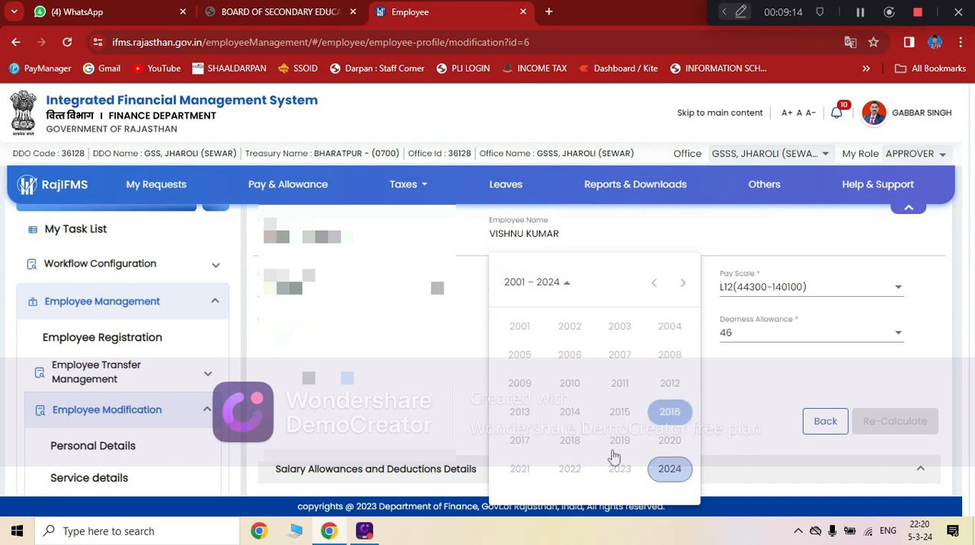
{"action": "left_click", "coordinate": [668, 474]}
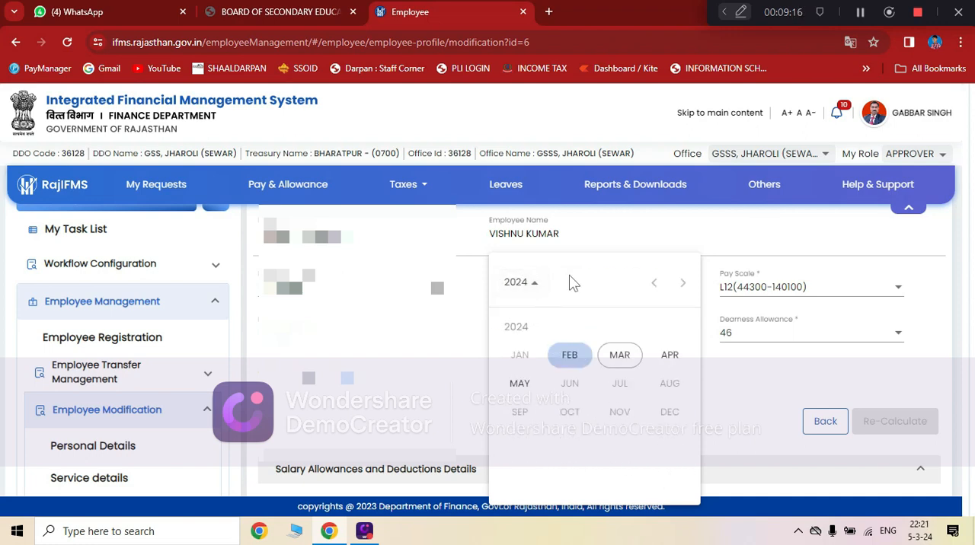
{"action": "left_click", "coordinate": [534, 287]}
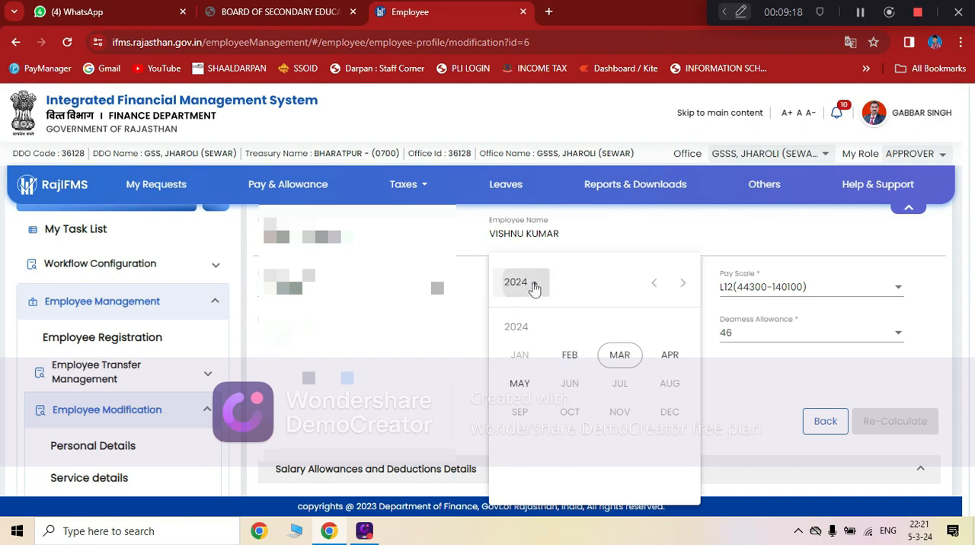
{"action": "left_click", "coordinate": [535, 287]}
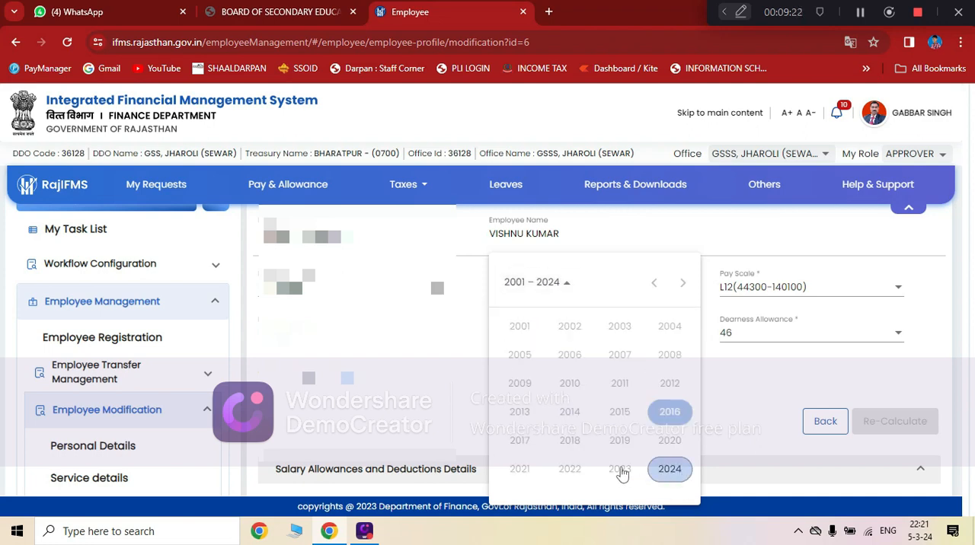
{"action": "left_click", "coordinate": [665, 470]}
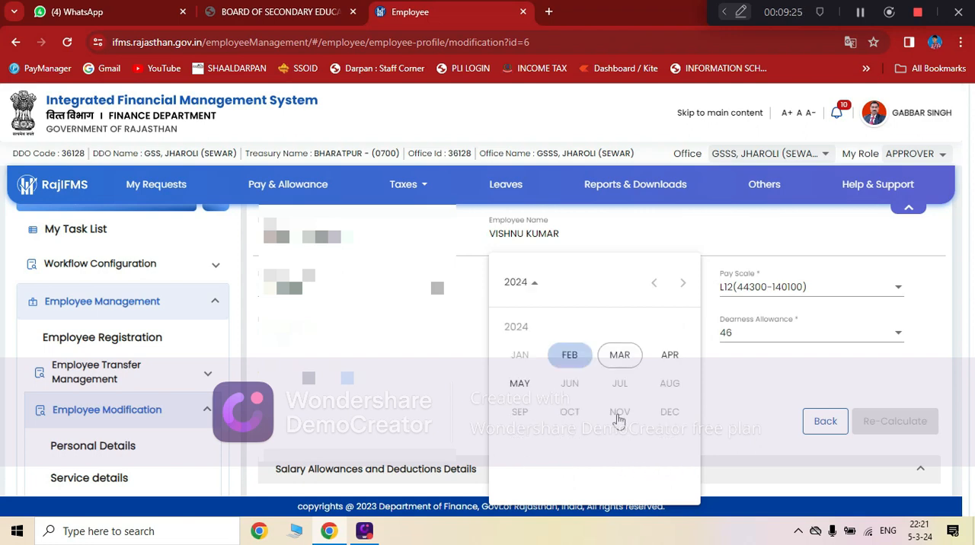
{"action": "left_click", "coordinate": [568, 357]}
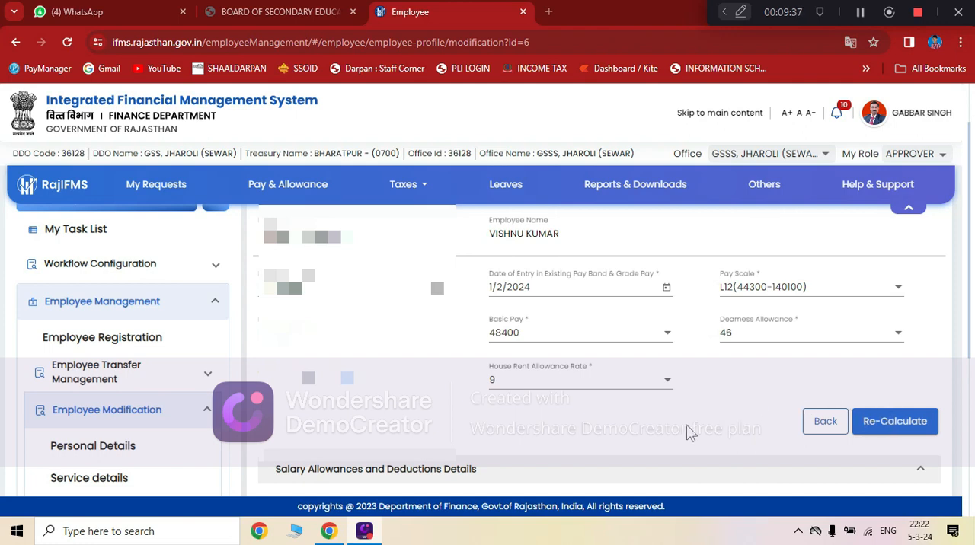
Examine the pay entitlement fields and the employee's salary allowance and deduction tables.
{"action": "scroll", "coordinate": [689, 432], "scroll_direction": "down", "scroll_amount": 3}
{"action": "scroll", "coordinate": [532, 356], "scroll_direction": "up", "scroll_amount": 3}
{"action": "scroll", "coordinate": [459, 357], "scroll_direction": "up", "scroll_amount": 1}
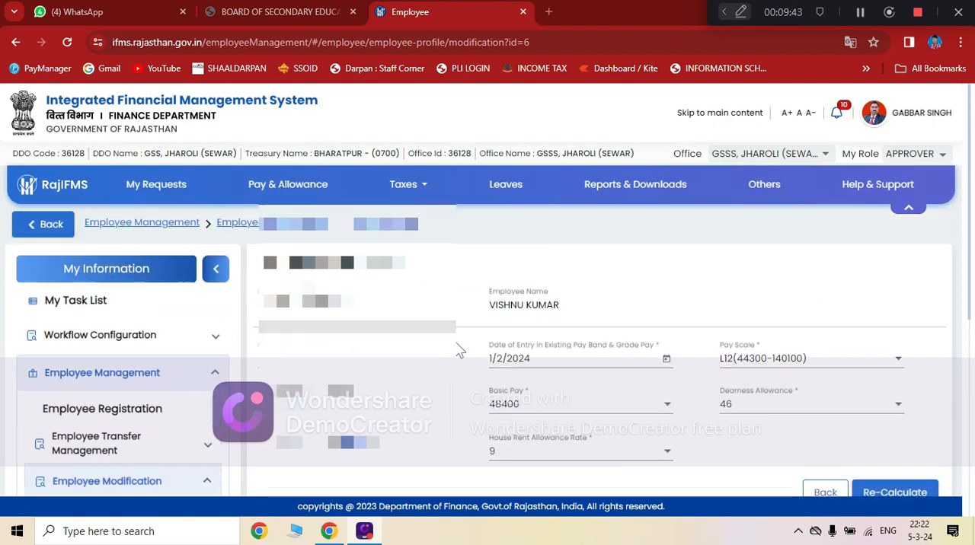
{"action": "scroll", "coordinate": [459, 351], "scroll_direction": "down", "scroll_amount": 3}
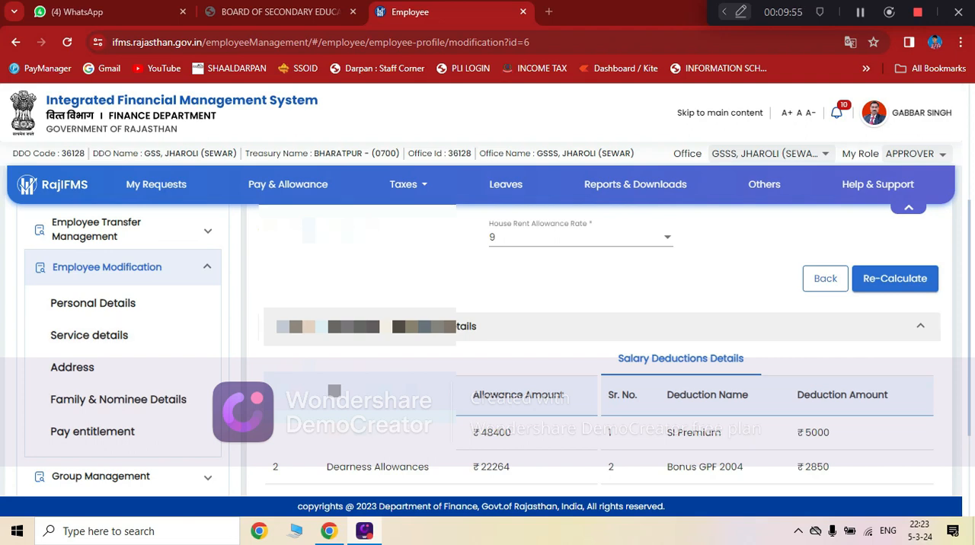
{"action": "scroll", "coordinate": [602, 343], "scroll_direction": "down", "scroll_amount": 1}
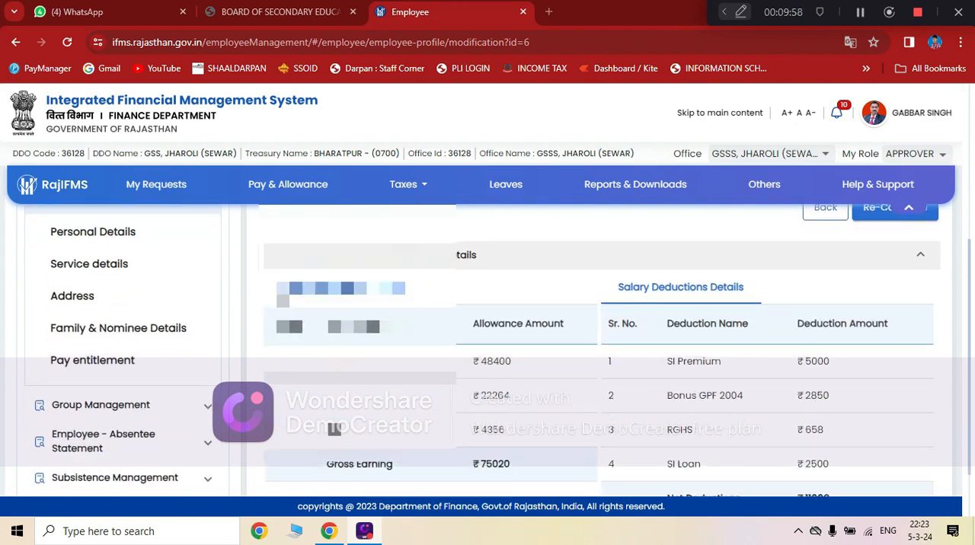
{"action": "scroll", "coordinate": [132, 301], "scroll_direction": "up", "scroll_amount": 2}
{"action": "scroll", "coordinate": [65, 374], "scroll_direction": "down", "scroll_amount": 2}
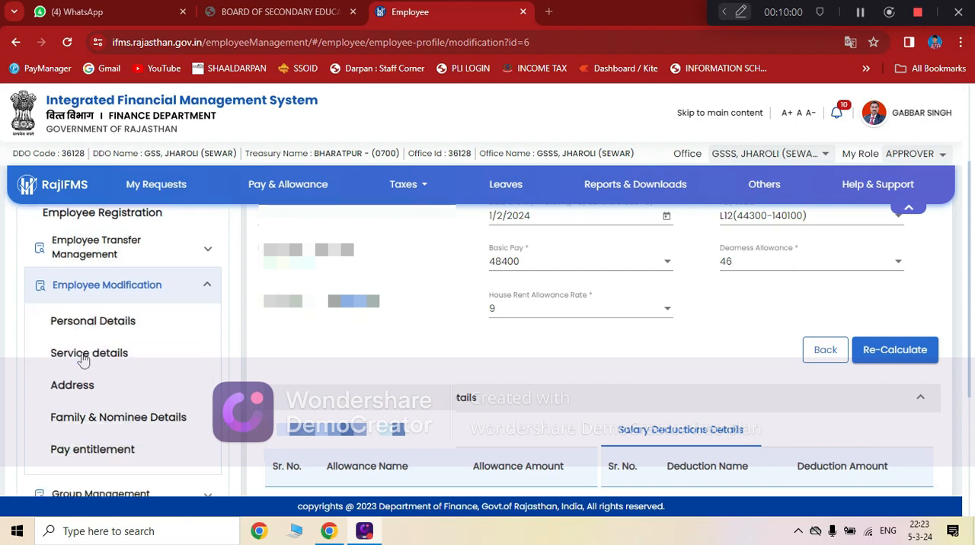
Expand the Workflow Configuration section to reach its Process Task Assignment option.
{"action": "scroll", "coordinate": [122, 295], "scroll_direction": "up", "scroll_amount": 1}
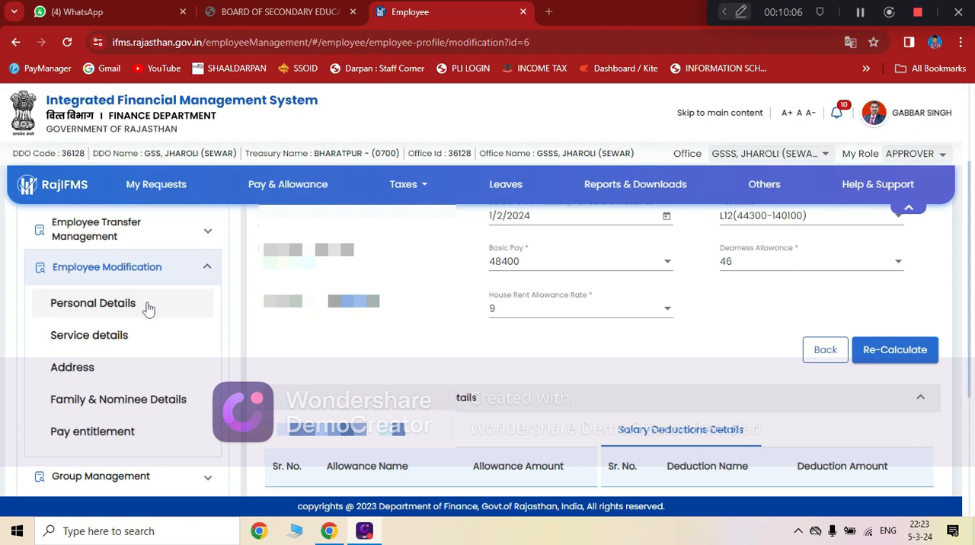
{"action": "scroll", "coordinate": [152, 322], "scroll_direction": "up", "scroll_amount": 1}
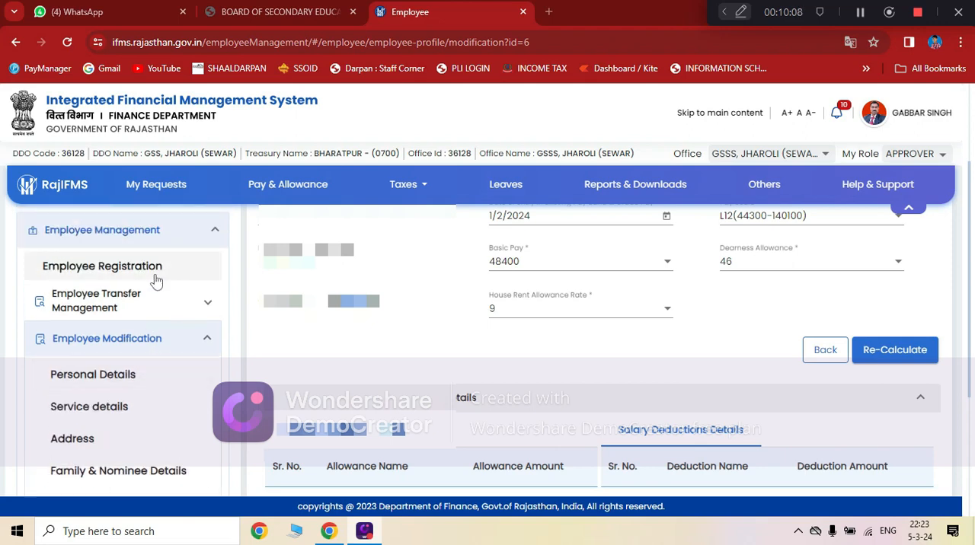
{"action": "scroll", "coordinate": [200, 271], "scroll_direction": "up", "scroll_amount": 2}
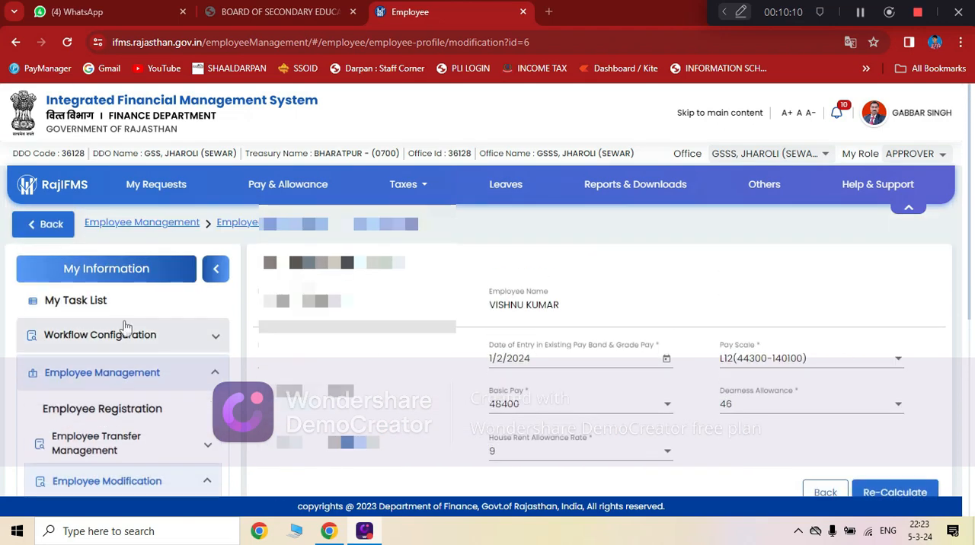
{"action": "left_click", "coordinate": [212, 340]}
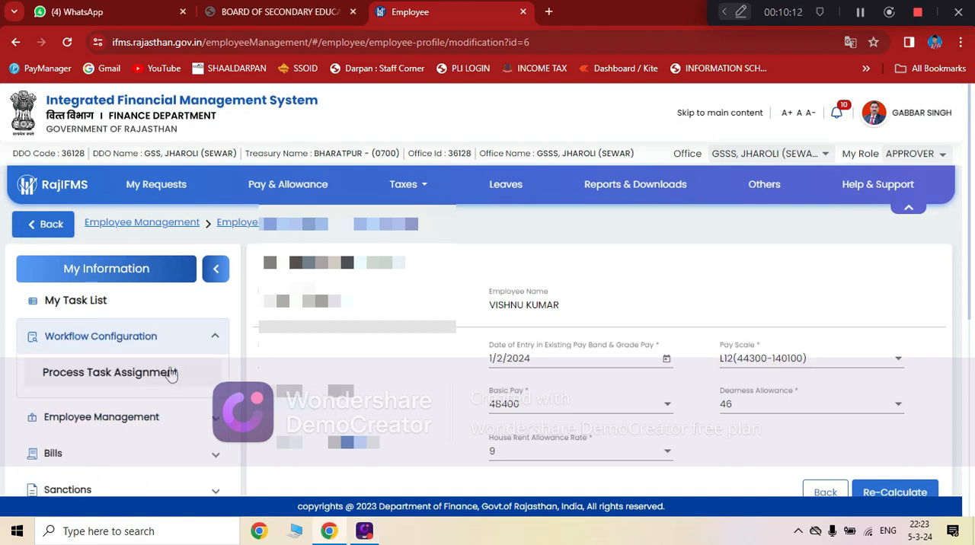